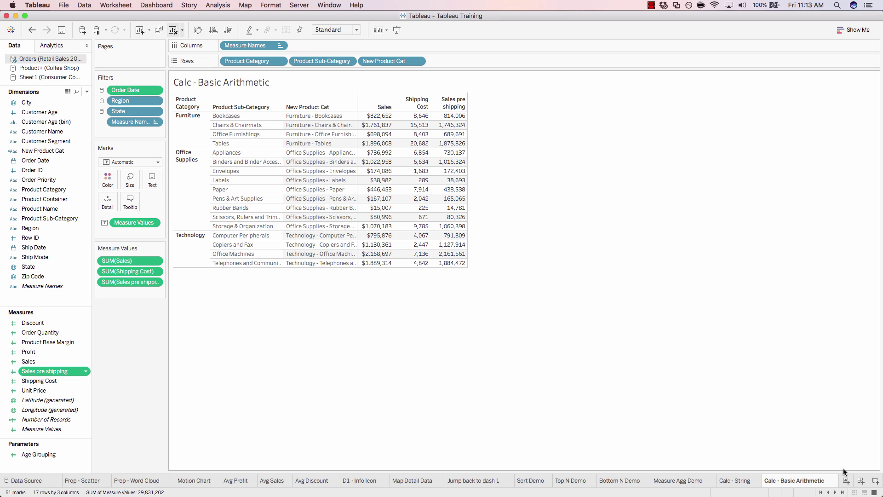
Add a new worksheet and rename its tab to 'Calc - Dates'
{"action": "left_click", "coordinate": [846, 480]}
{"action": "double_click", "coordinate": [824, 479]}
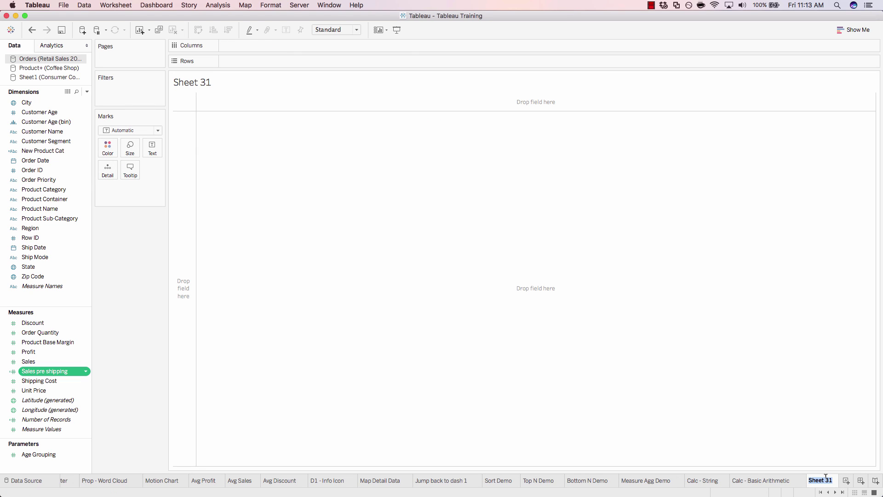
{"action": "type", "text": "Calc - Dates"}
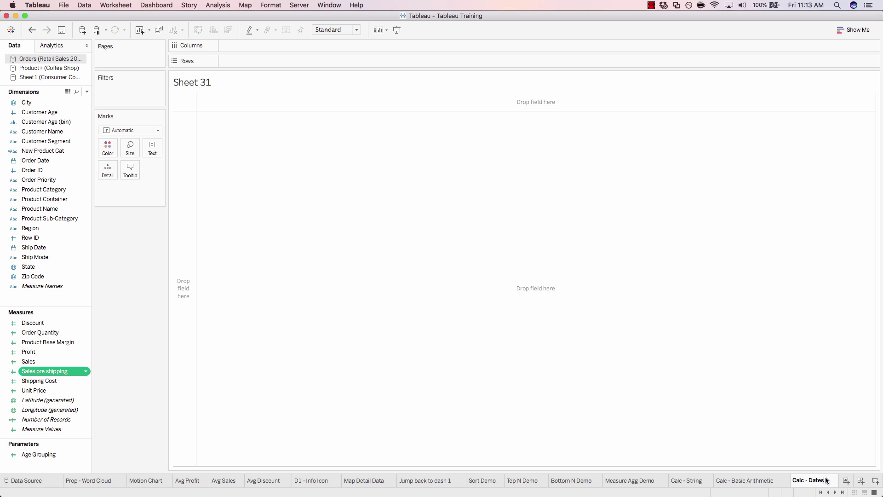
{"action": "key", "text": "Return"}
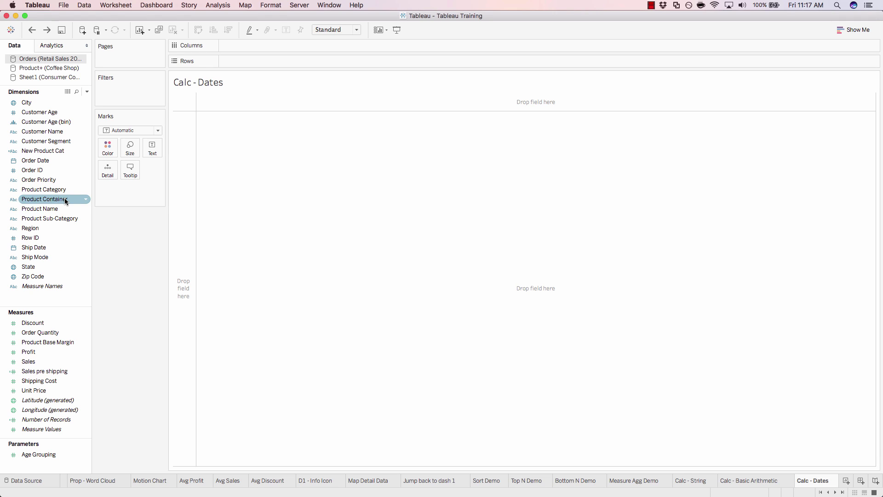
Put all 1263 Product Name members, then Order Date and Ship Date, on Rows
{"action": "left_click_drag", "start_coordinate": [37, 211], "coordinate": [228, 65]}
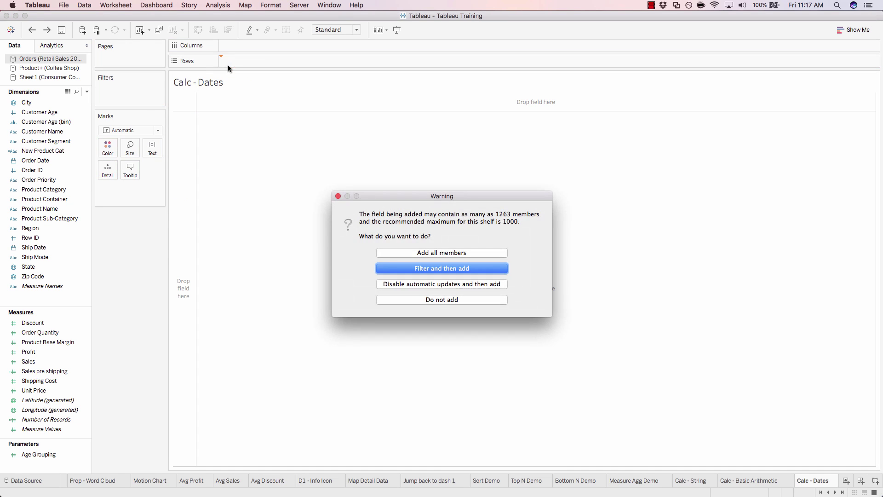
{"action": "left_click", "coordinate": [449, 251]}
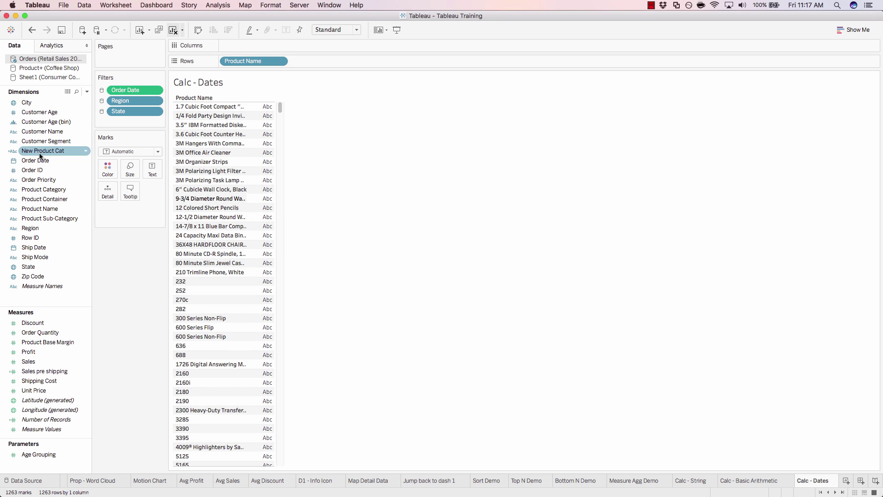
{"action": "left_click_drag", "start_coordinate": [35, 161], "coordinate": [313, 62]}
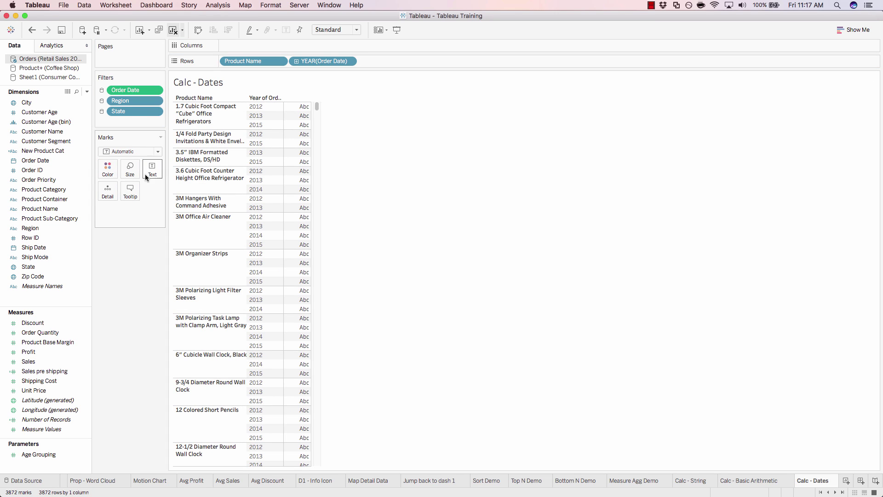
{"action": "left_click_drag", "start_coordinate": [33, 247], "coordinate": [376, 62]}
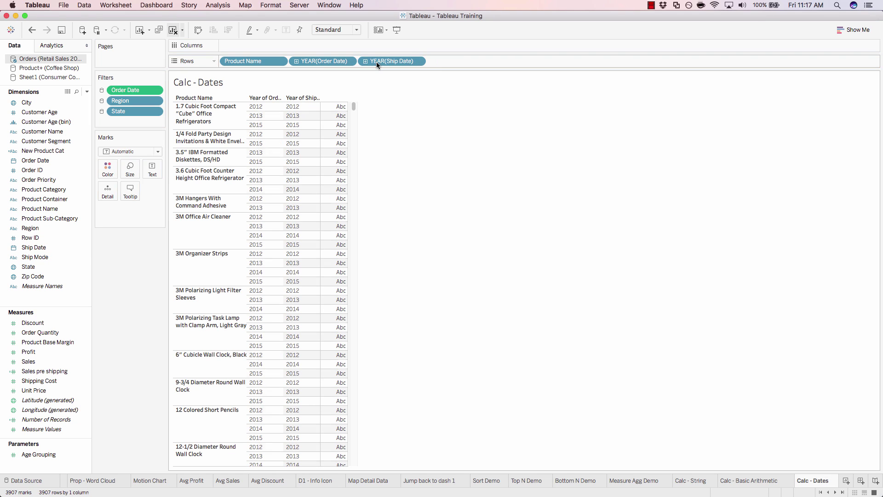
Change the YEAR(Order Date) and YEAR(Ship Date) pills to Exact Date
{"action": "right_click", "coordinate": [322, 63]}
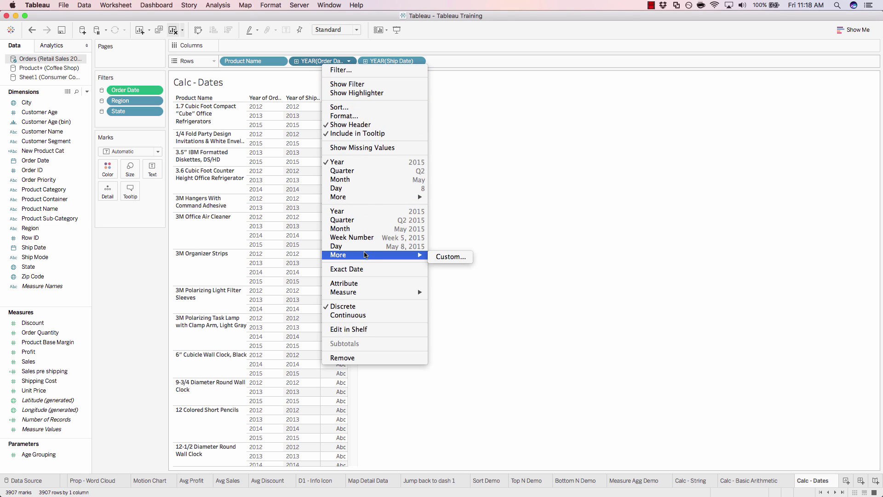
{"action": "left_click", "coordinate": [359, 270]}
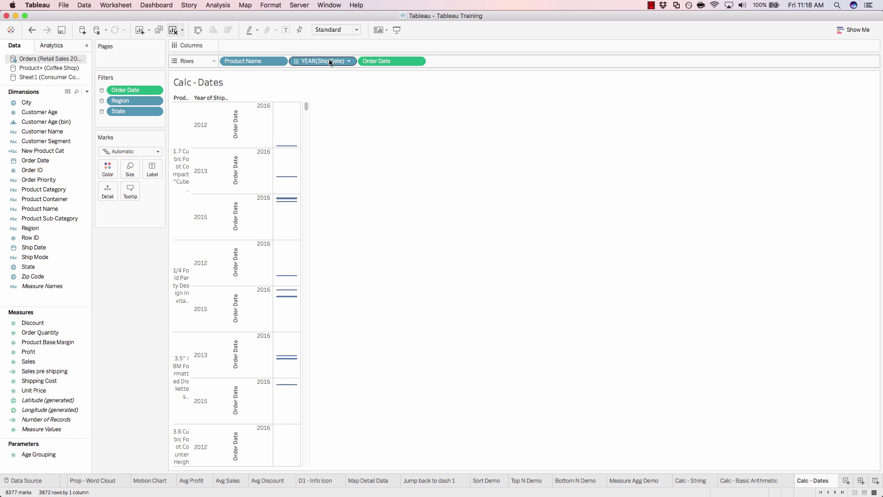
{"action": "right_click", "coordinate": [329, 61]}
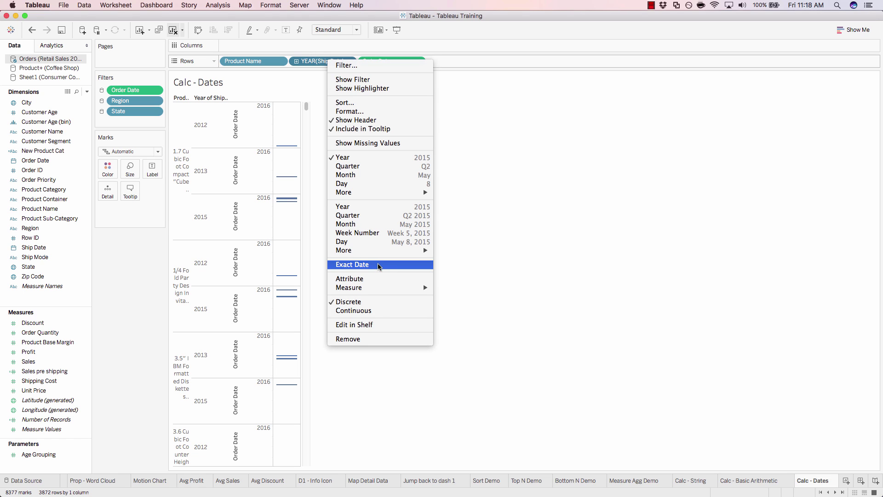
{"action": "left_click", "coordinate": [377, 265]}
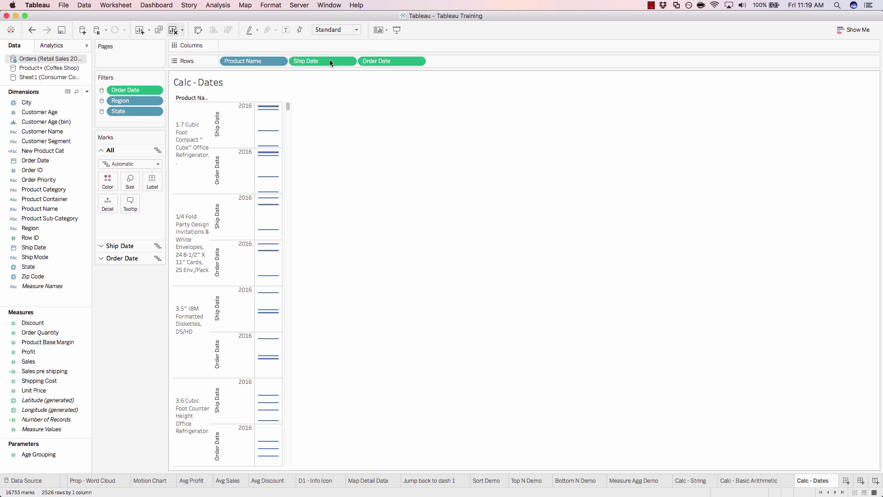
Make the Ship Date and Order Date pills discrete, turning the view into a text table
{"action": "right_click", "coordinate": [318, 65]}
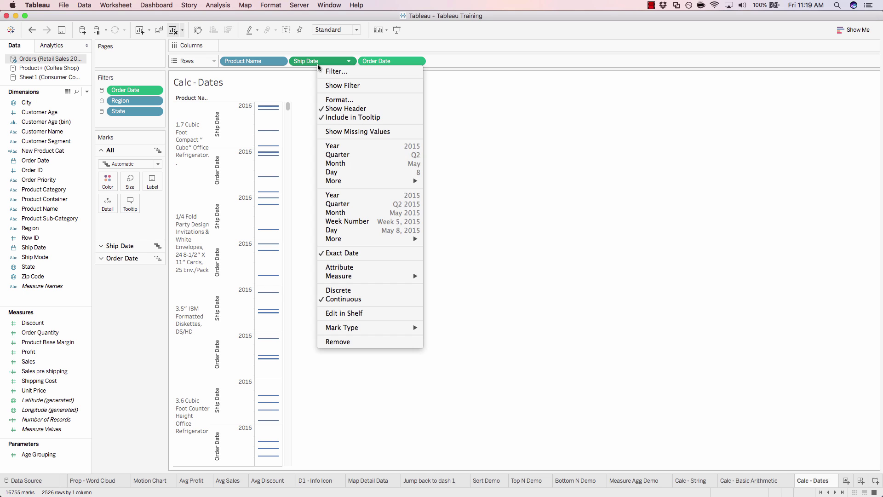
{"action": "left_click", "coordinate": [343, 290]}
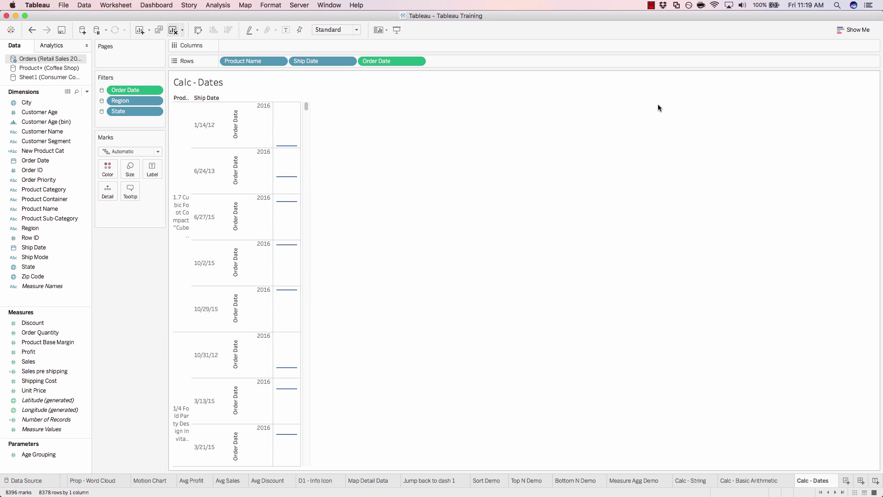
{"action": "right_click", "coordinate": [376, 62]}
{"action": "left_click", "coordinate": [415, 285]}
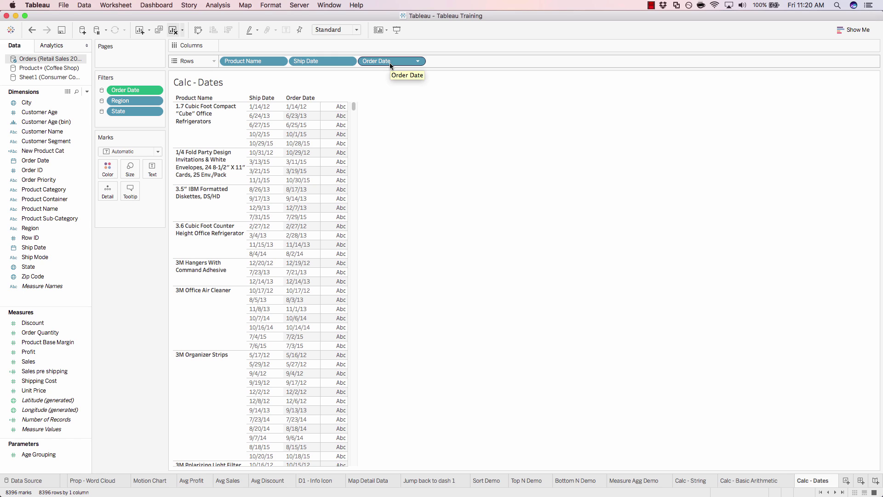
Move the Order Date pill ahead of Ship Date on the Rows shelf
{"action": "left_click_drag", "start_coordinate": [389, 63], "coordinate": [300, 63]}
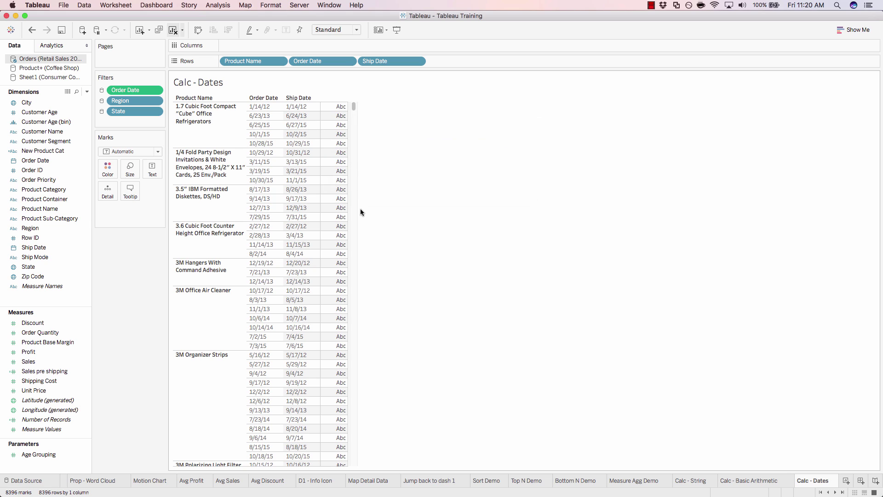
{"action": "mouse_move", "coordinate": [347, 174]}
Create a new calculated field named 'Time to Ship'
{"action": "left_click", "coordinate": [213, 6]}
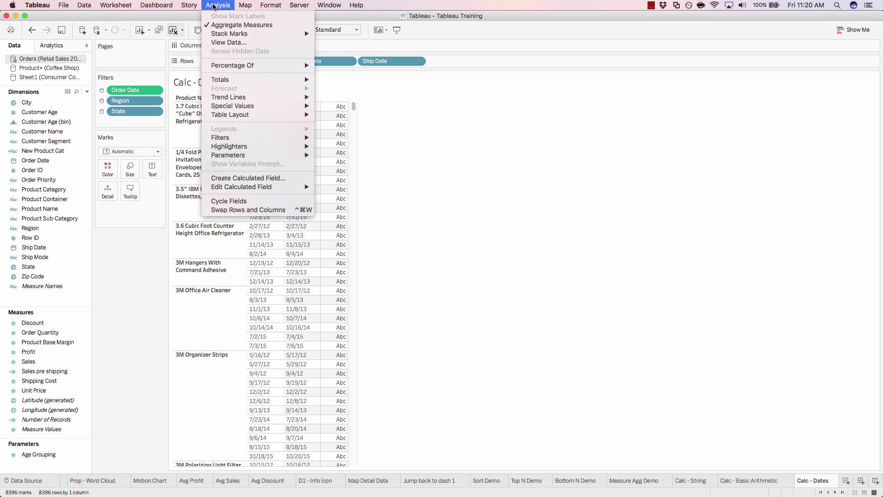
{"action": "left_click", "coordinate": [220, 179]}
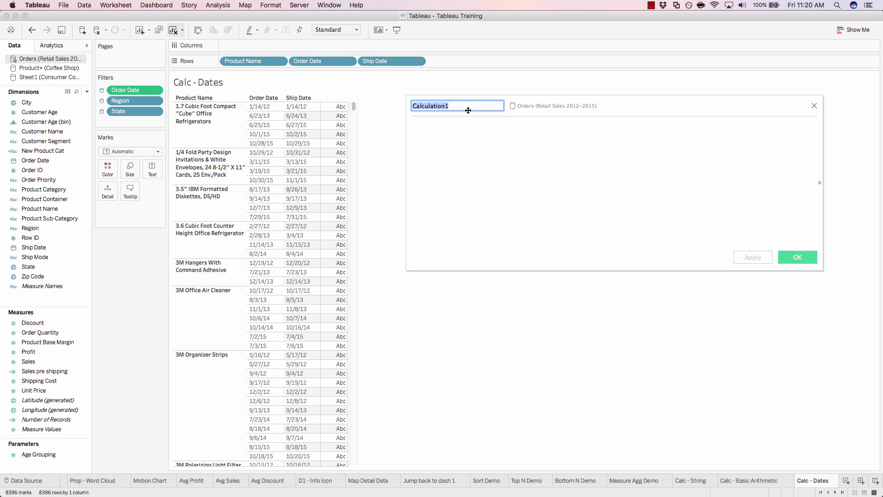
{"action": "key", "text": "BackSpace"}
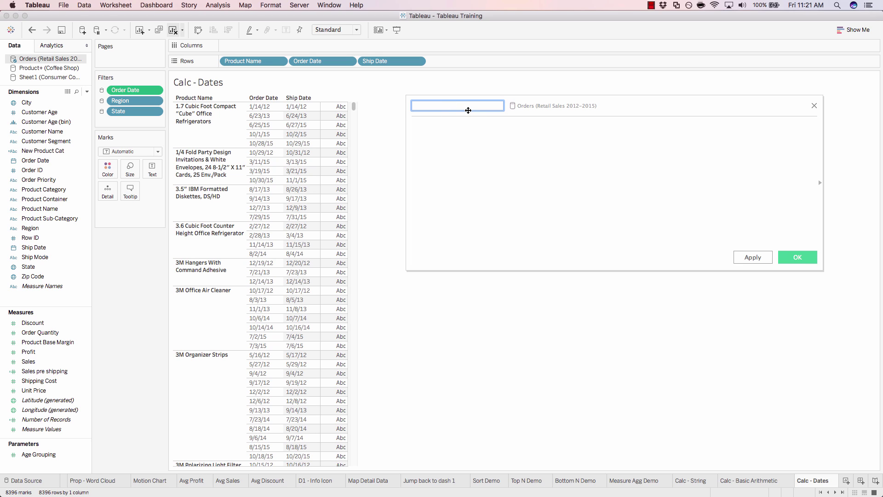
{"action": "type", "text": "Time to Ship"}
{"action": "left_click", "coordinate": [473, 153]}
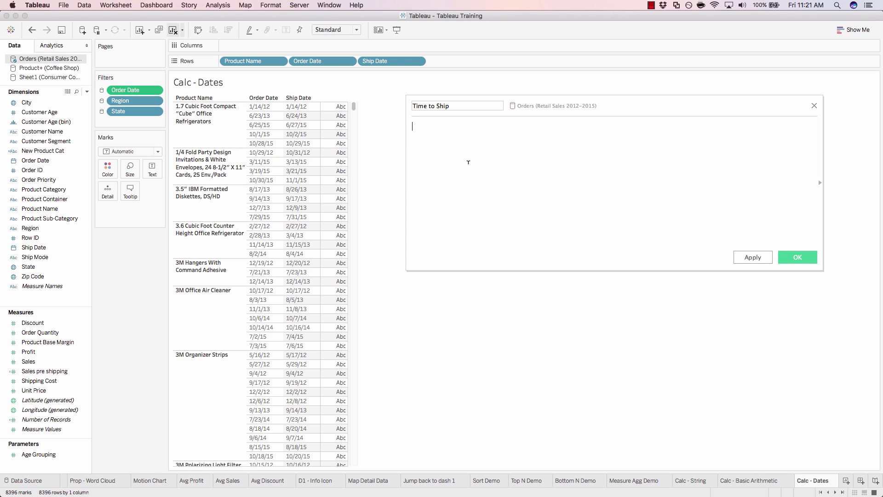
Enter the formula DATEDIFF(day,[Order Date],[Ship Date])
{"action": "type", "text": "date"}
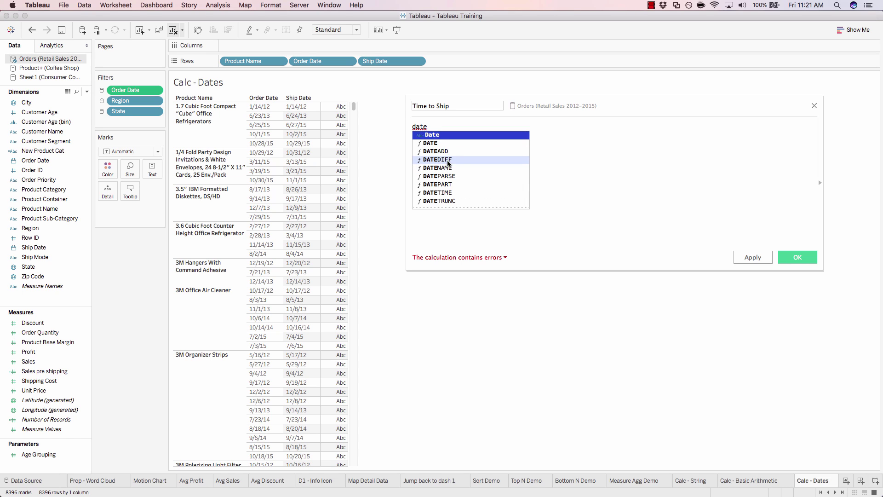
{"action": "double_click", "coordinate": [449, 161]}
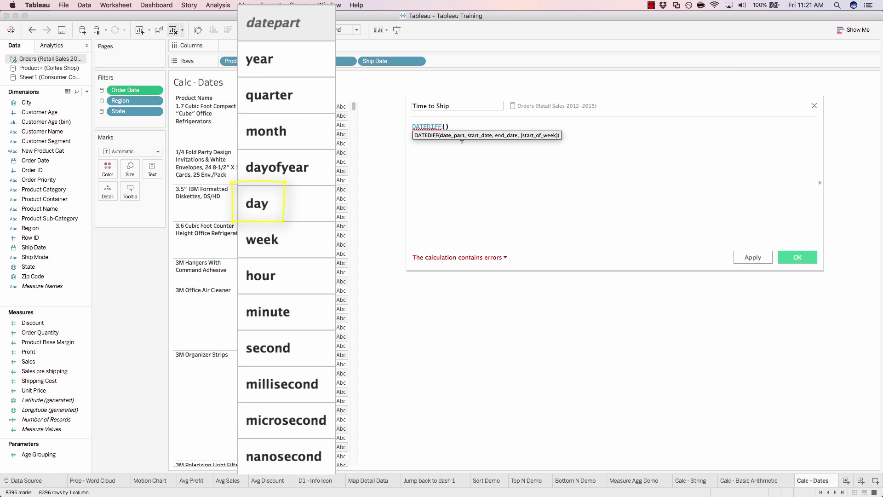
{"action": "type", "text": "day,"}
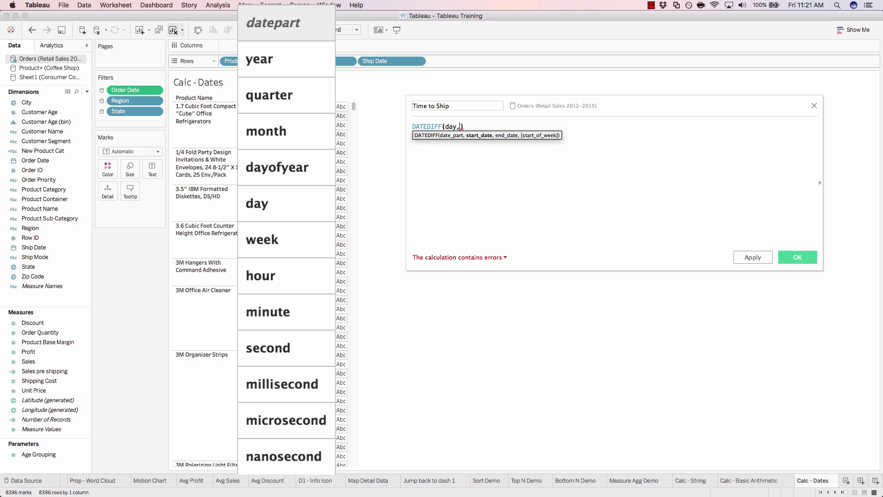
{"action": "left_click_drag", "start_coordinate": [35, 160], "coordinate": [449, 144]}
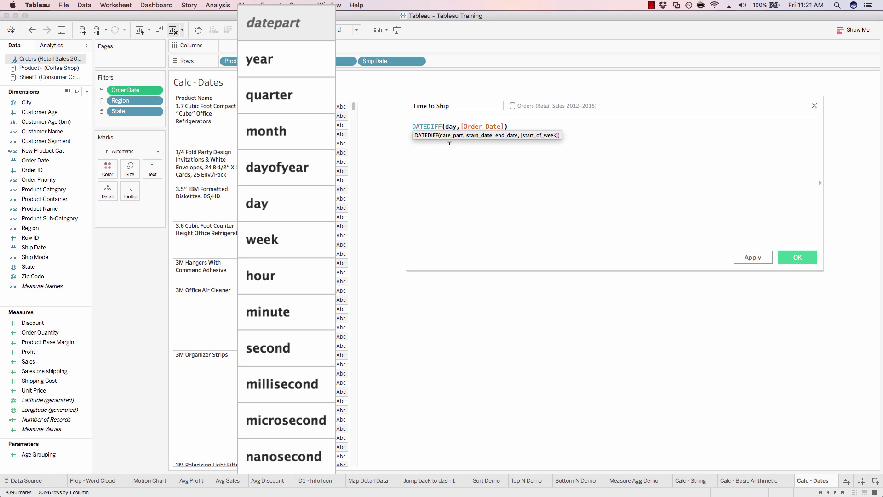
{"action": "type", "text": ","}
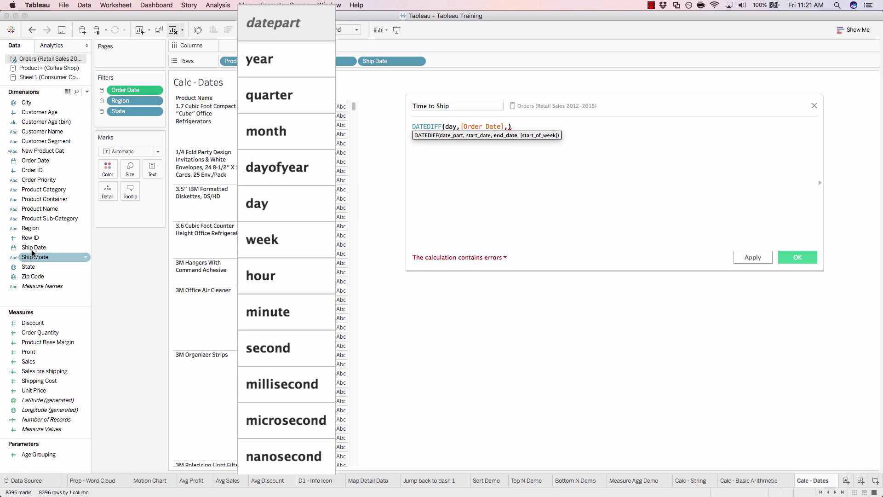
{"action": "left_click_drag", "start_coordinate": [34, 247], "coordinate": [489, 162]}
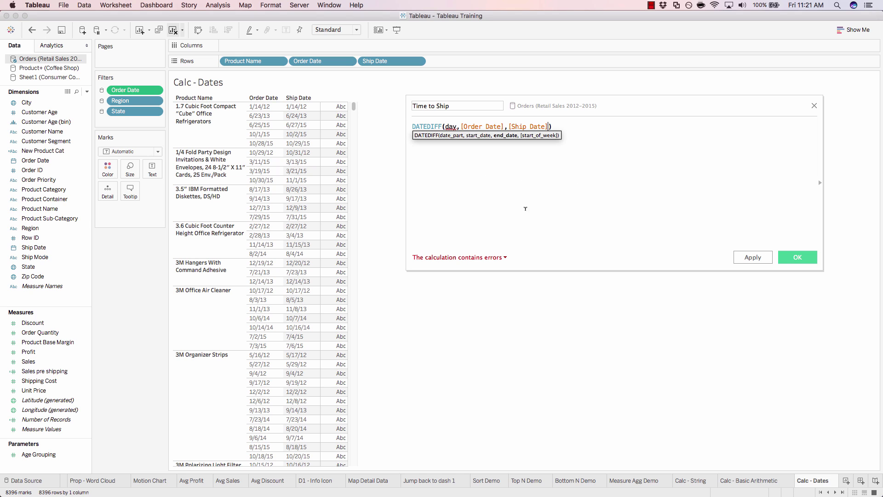
Check the calculation error and put the day argument in quotes as 'day'
{"action": "left_click", "coordinate": [497, 258]}
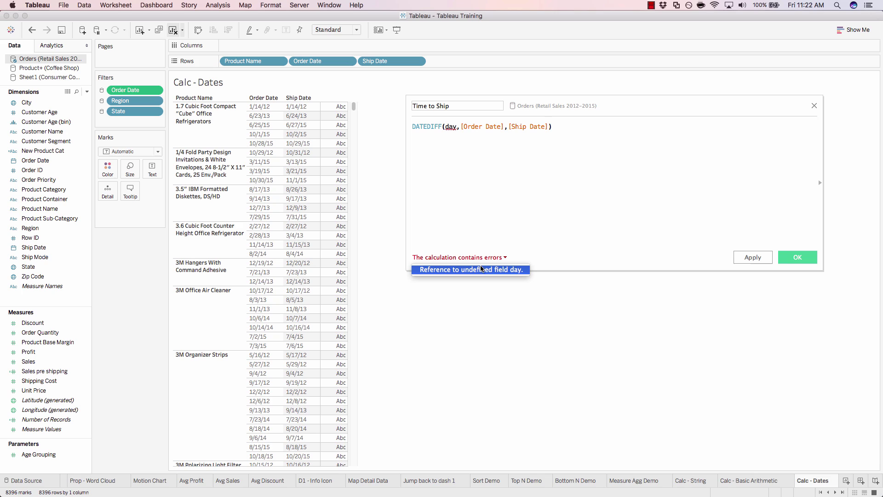
{"action": "left_click", "coordinate": [469, 166]}
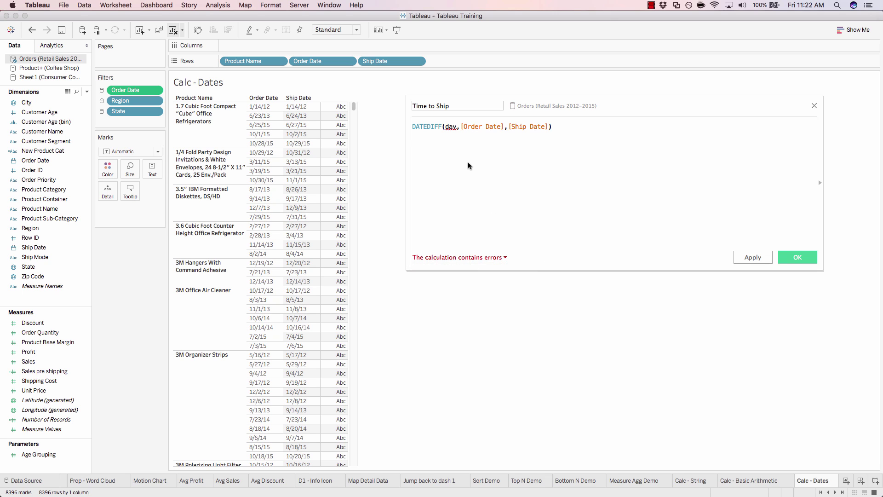
{"action": "left_click", "coordinate": [445, 127]}
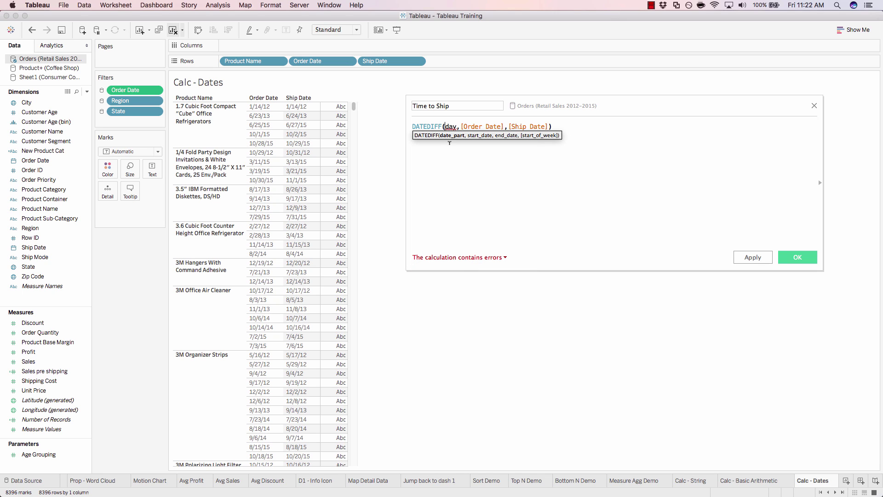
{"action": "type", "text": "'day"}
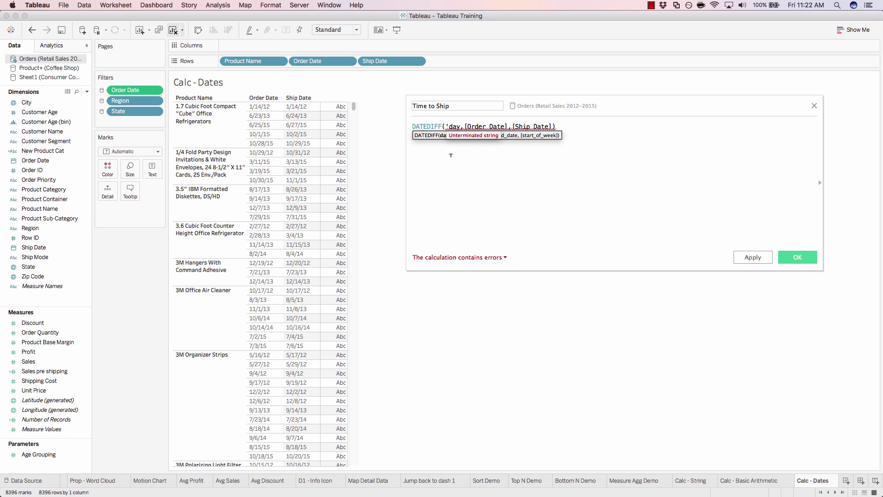
{"action": "type", "text": "'"}
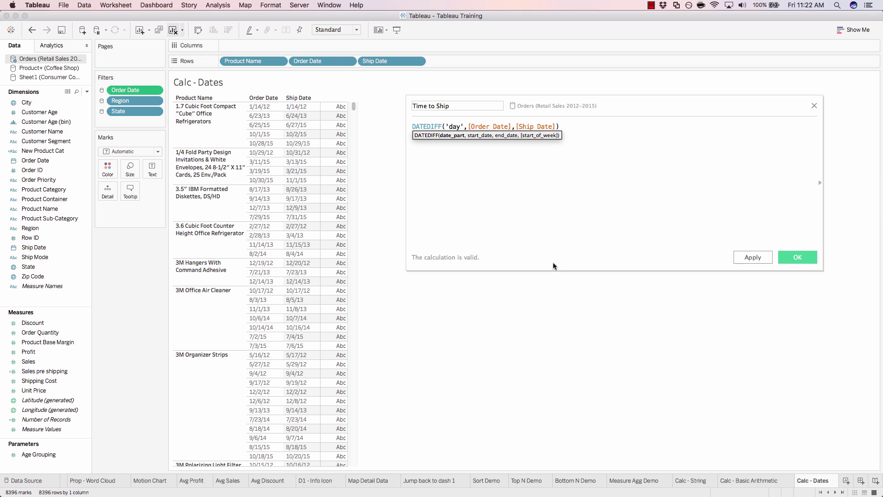
Apply the calculation and show Time to Ship values as Text in the table
{"action": "left_click", "coordinate": [749, 256]}
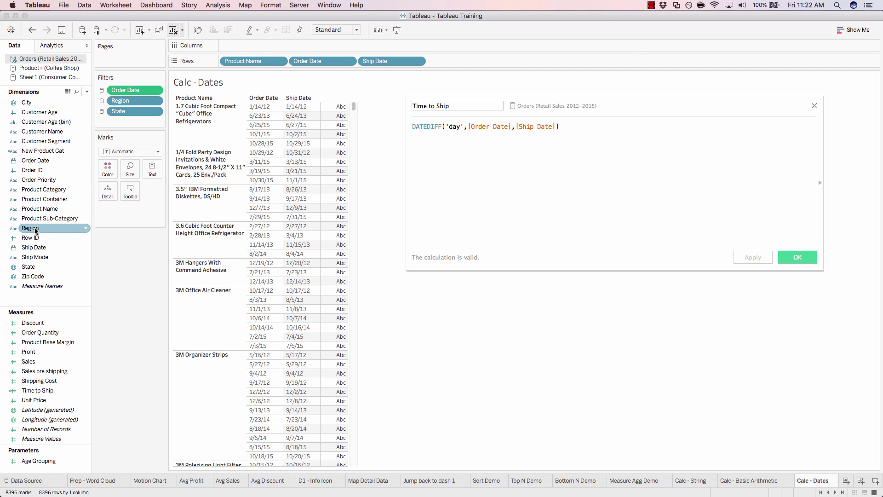
{"action": "left_click_drag", "start_coordinate": [37, 390], "coordinate": [336, 134]}
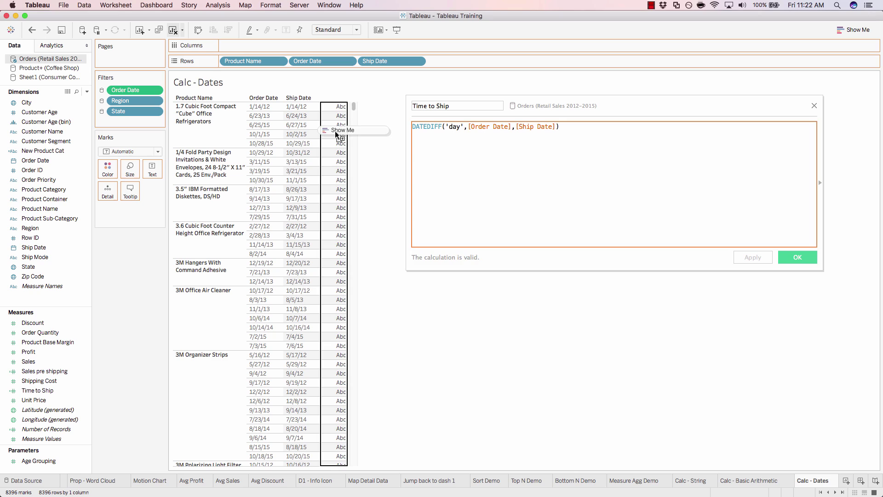
{"action": "left_click_drag", "start_coordinate": [336, 135], "coordinate": [335, 131]}
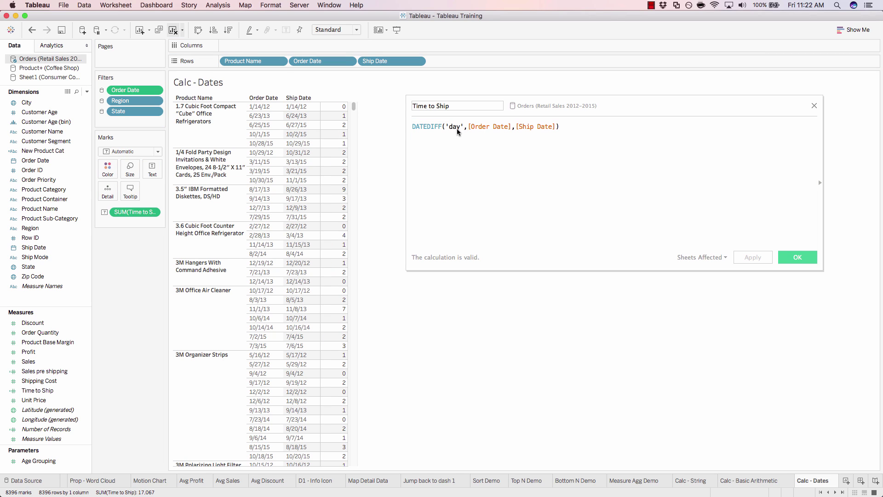
Review the 'day' datepart in the DATEDIFF formula and close the calculation with OK
{"action": "left_click", "coordinate": [458, 128]}
{"action": "key", "text": "shift+End"}
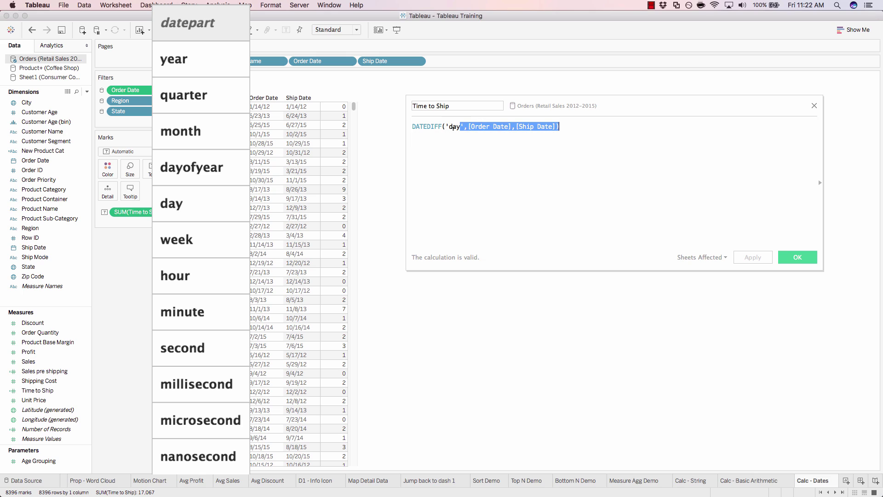
{"action": "double_click", "coordinate": [449, 127]}
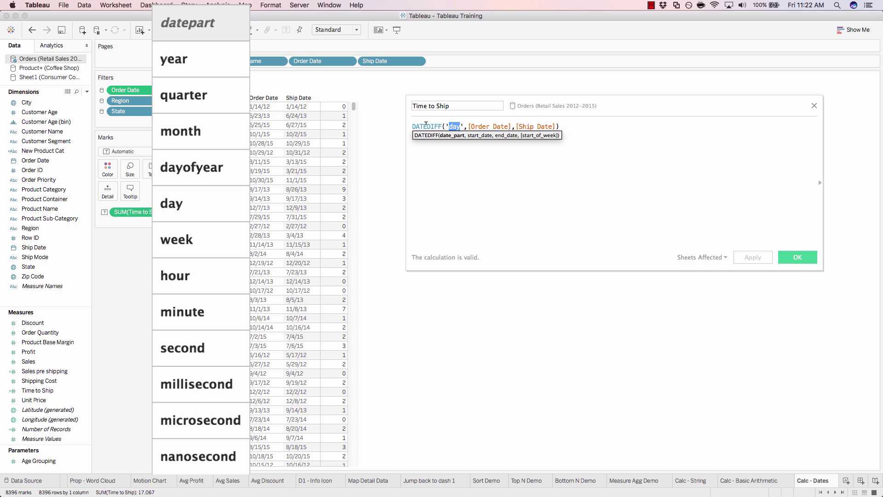
{"action": "left_click", "coordinate": [797, 257]}
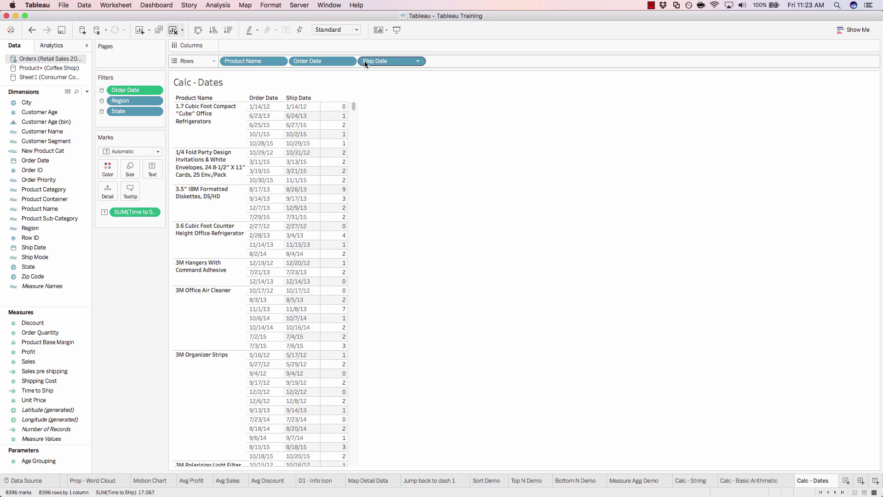
Sort Product Name descending by the Sum of Time to Ship
{"action": "right_click", "coordinate": [252, 62]}
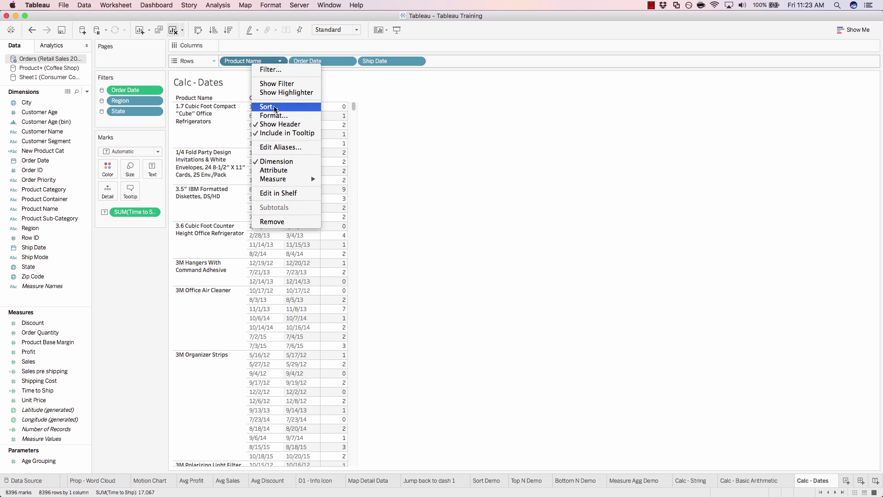
{"action": "left_click", "coordinate": [274, 108]}
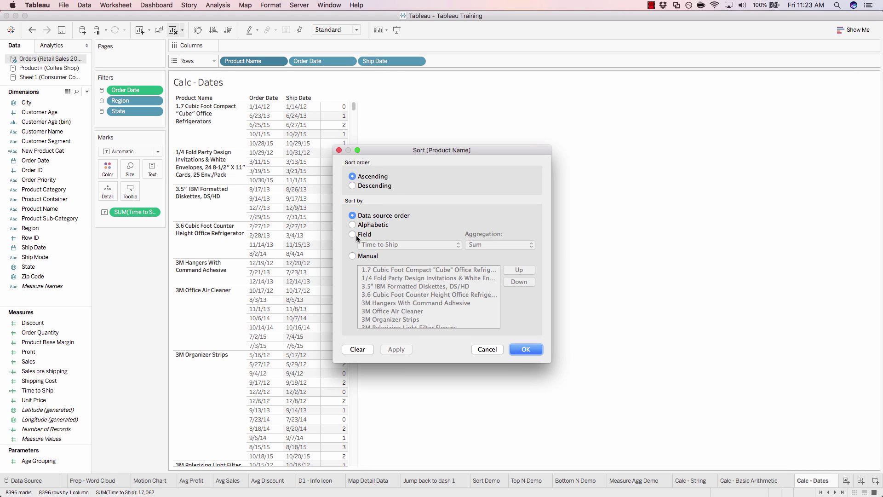
{"action": "left_click", "coordinate": [356, 238]}
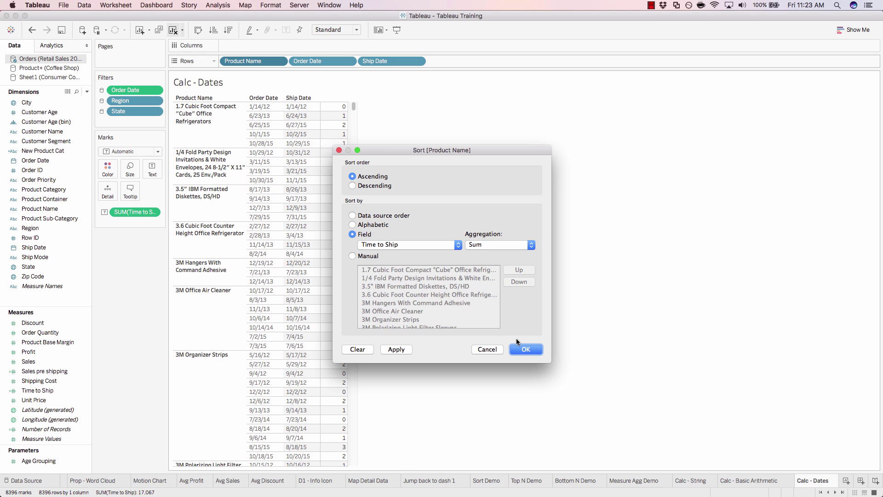
{"action": "left_click", "coordinate": [396, 349]}
{"action": "left_click_drag", "start_coordinate": [407, 152], "coordinate": [515, 79]}
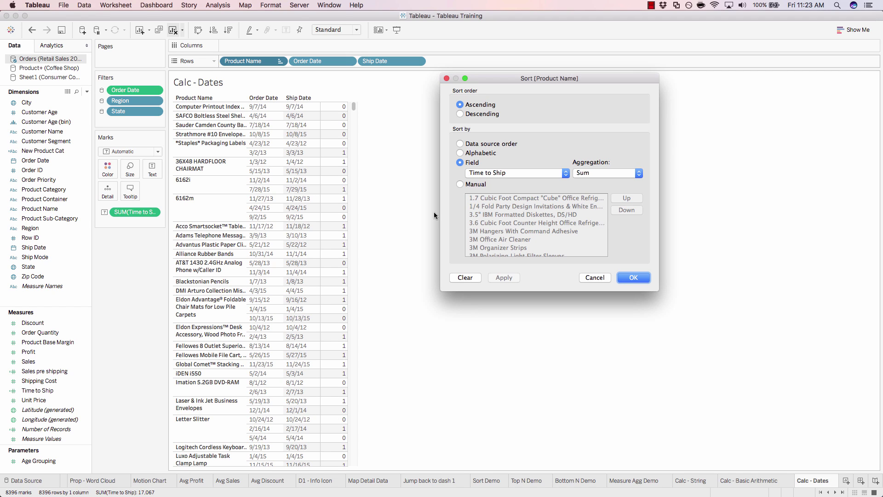
{"action": "left_click", "coordinate": [460, 115]}
{"action": "left_click", "coordinate": [503, 277]}
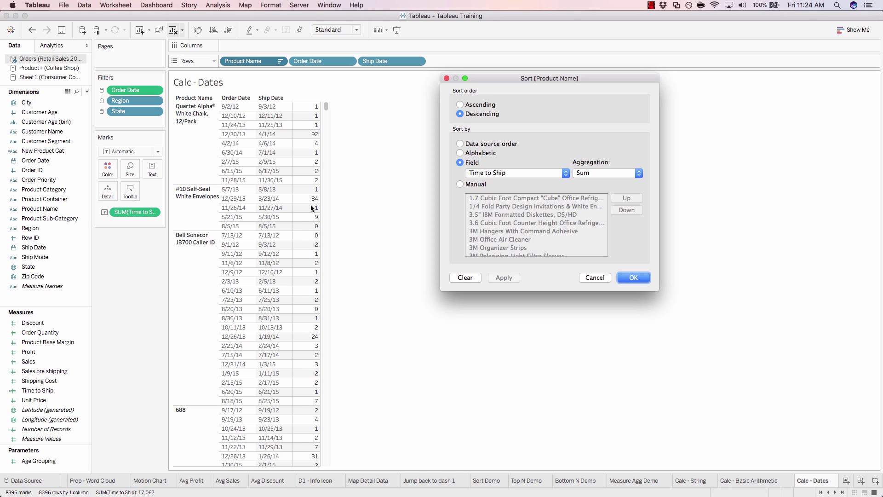
{"action": "left_click", "coordinate": [627, 277]}
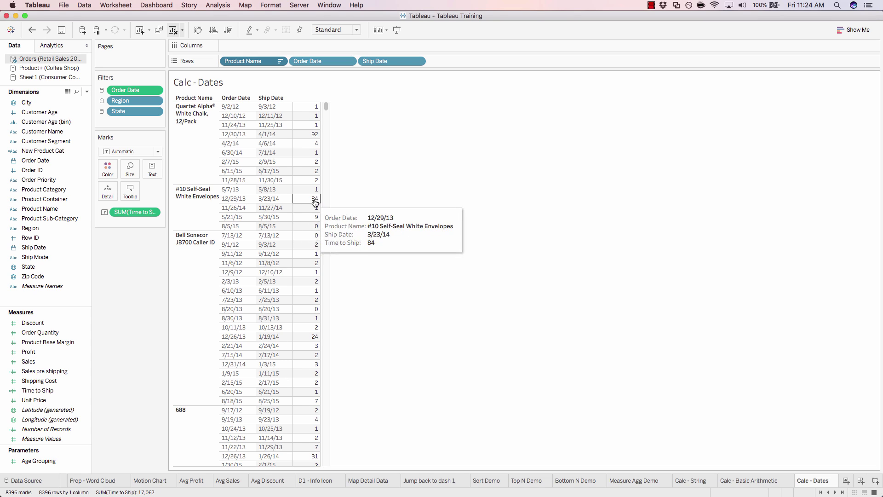
{"action": "mouse_move", "coordinate": [314, 209]}
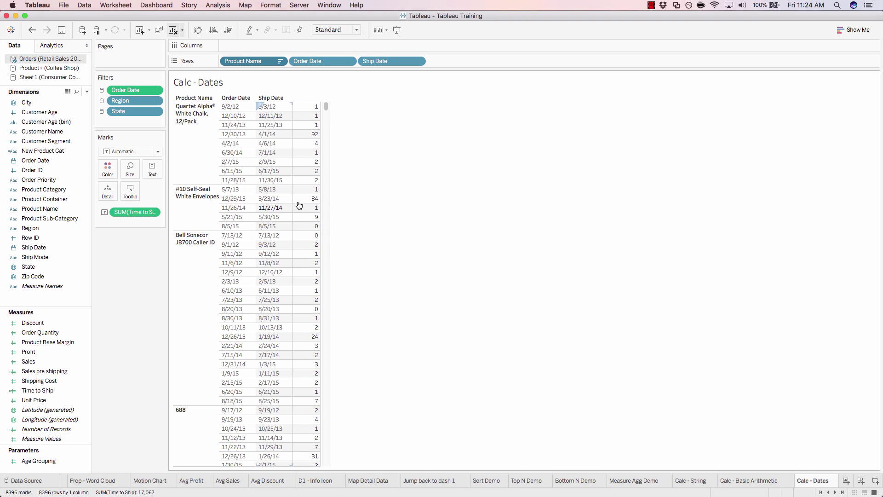
Open View Data for the 84-day mark and scroll through its Full Data record
{"action": "right_click", "coordinate": [308, 204]}
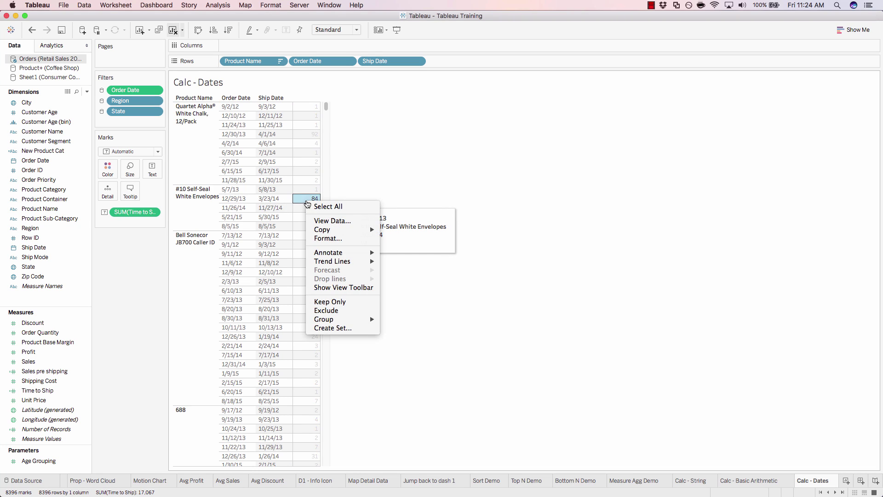
{"action": "left_click", "coordinate": [338, 221]}
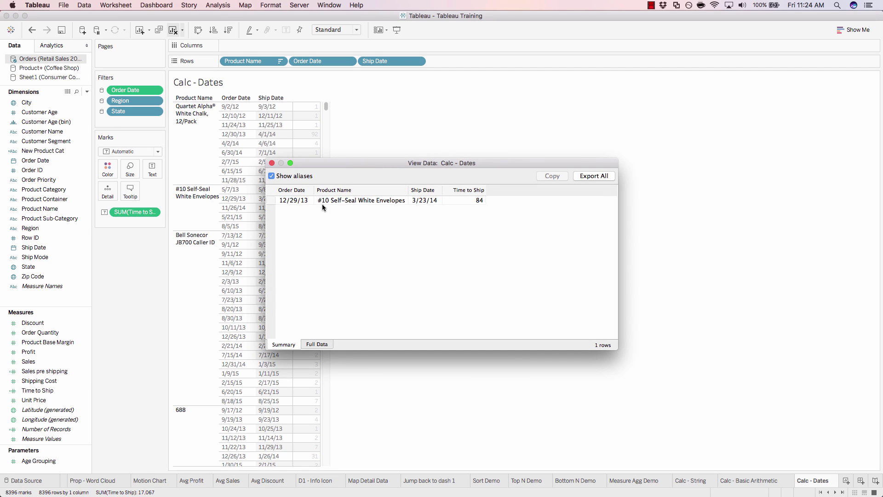
{"action": "left_click", "coordinate": [318, 344]}
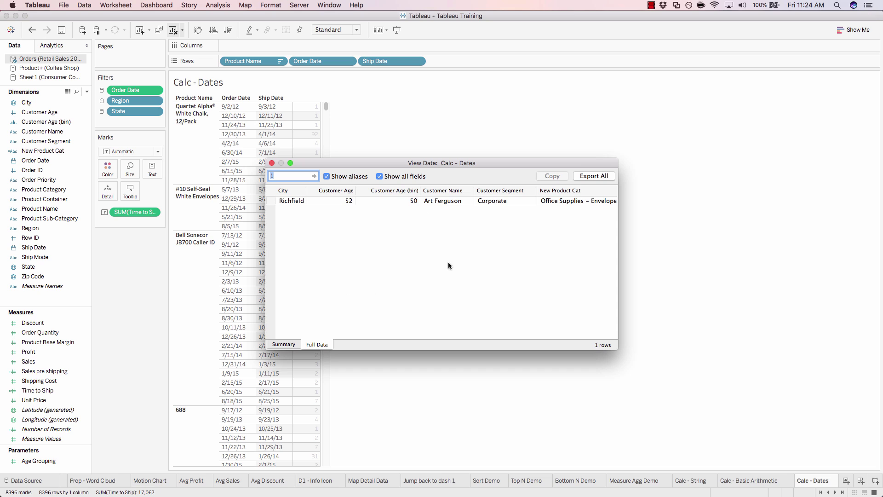
{"action": "scroll", "coordinate": [501, 204], "scroll_direction": "right", "scroll_amount": 2}
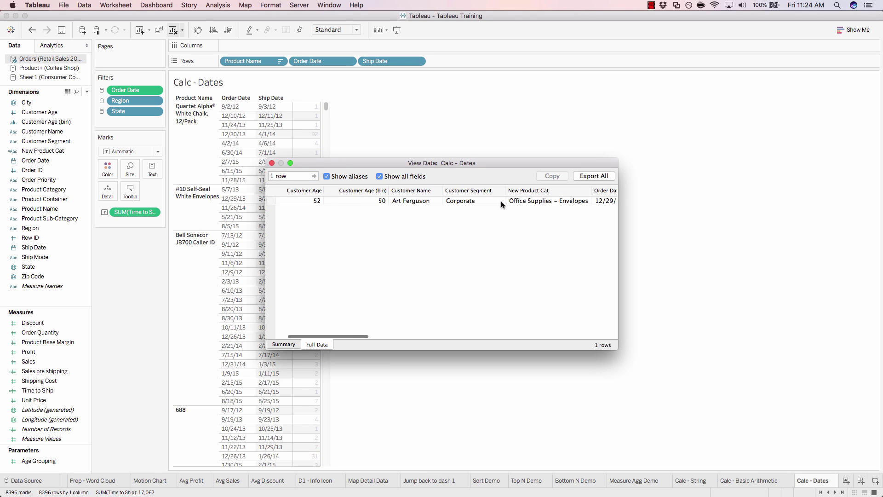
{"action": "scroll", "coordinate": [500, 204], "scroll_direction": "right", "scroll_amount": 2}
{"action": "scroll", "coordinate": [535, 207], "scroll_direction": "right", "scroll_amount": 3}
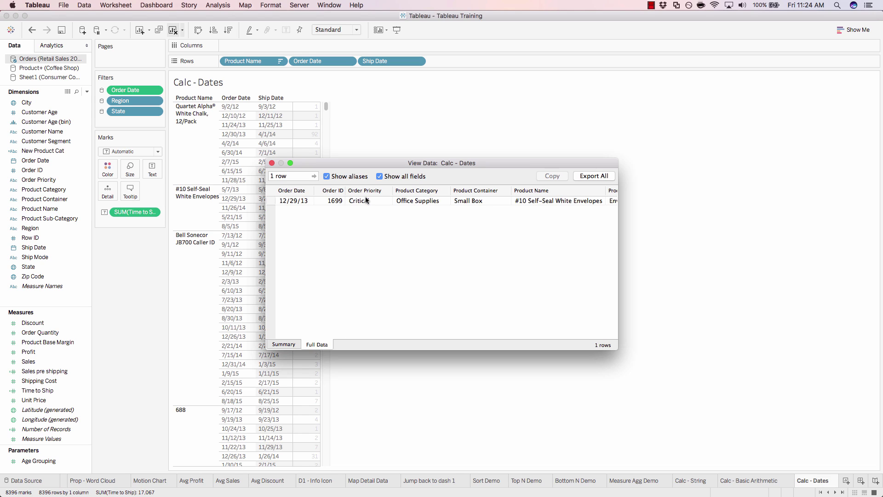
{"action": "left_click", "coordinate": [374, 200]}
{"action": "scroll", "coordinate": [436, 215], "scroll_direction": "right", "scroll_amount": 3}
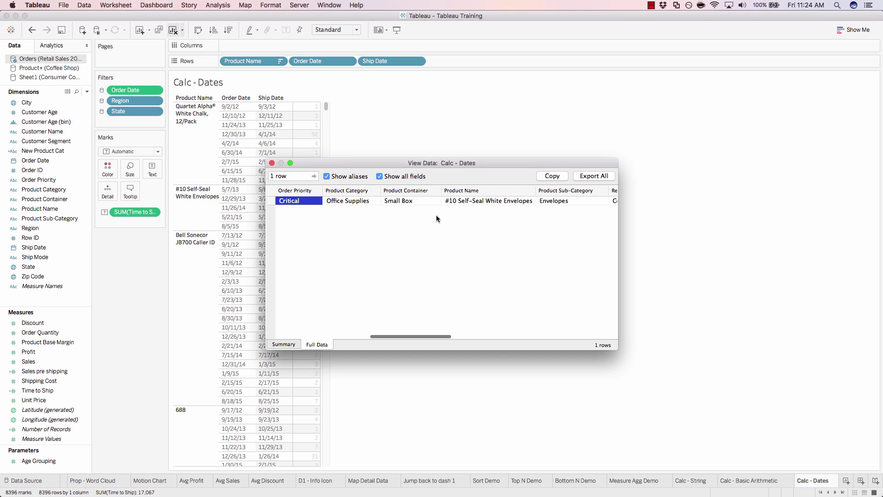
{"action": "scroll", "coordinate": [436, 214], "scroll_direction": "right", "scroll_amount": 5}
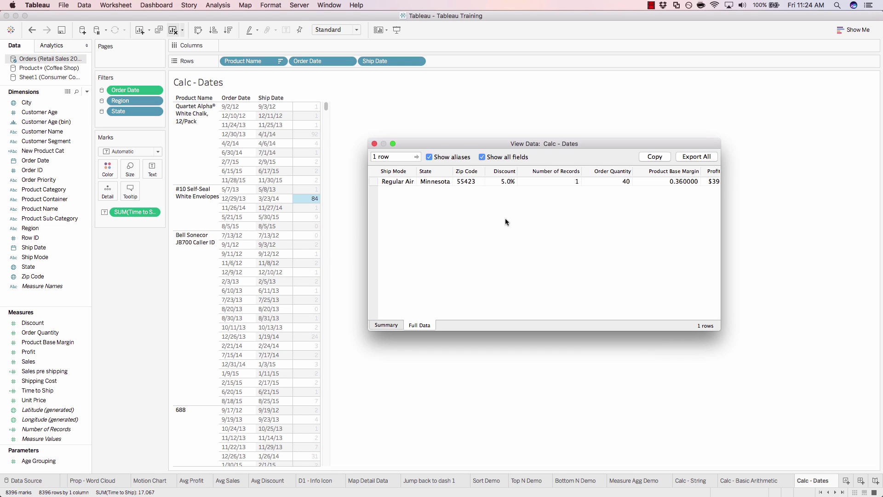
{"action": "scroll", "coordinate": [505, 218], "scroll_direction": "right", "scroll_amount": 5}
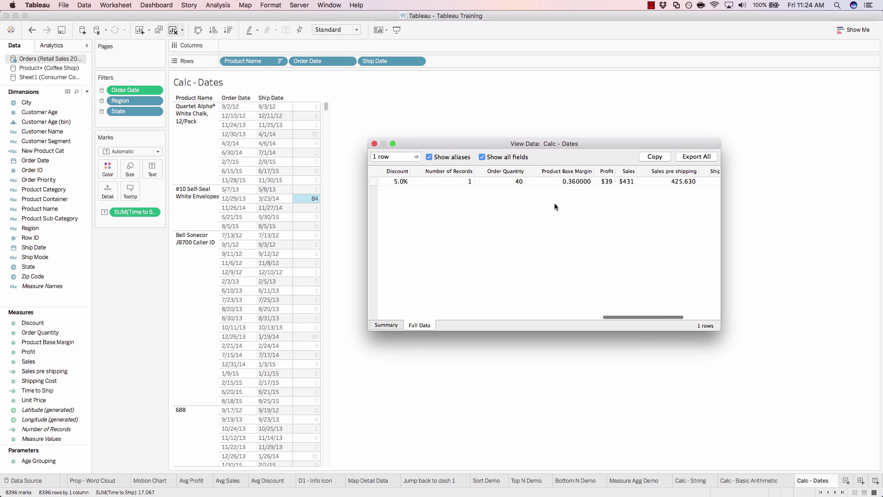
{"action": "scroll", "coordinate": [677, 180], "scroll_direction": "right", "scroll_amount": 3}
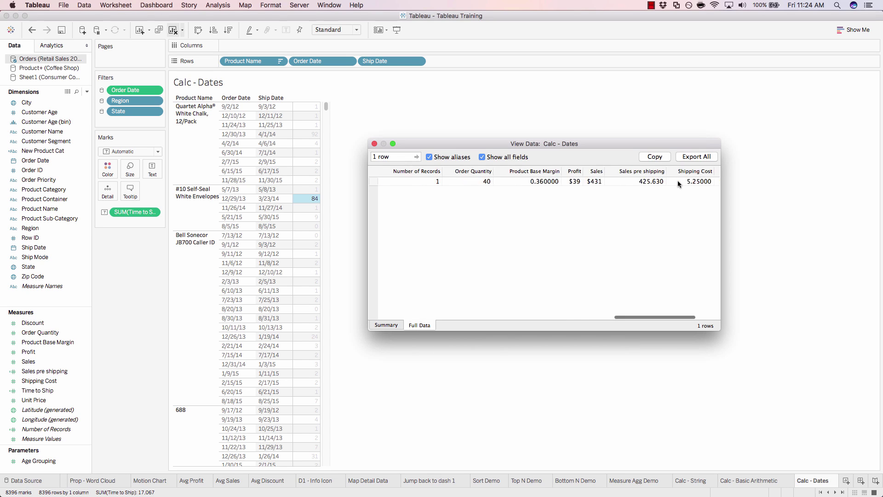
Close the data viewer, set Time to Ship to Average, and remove Order Date from Rows
{"action": "left_click", "coordinate": [372, 143]}
{"action": "left_click", "coordinate": [371, 142]}
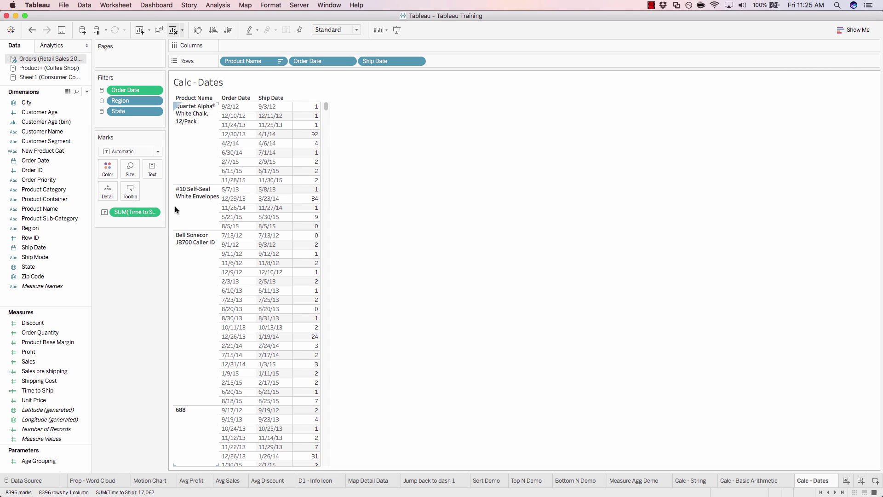
{"action": "right_click", "coordinate": [142, 211]}
{"action": "mouse_move", "coordinate": [175, 288]}
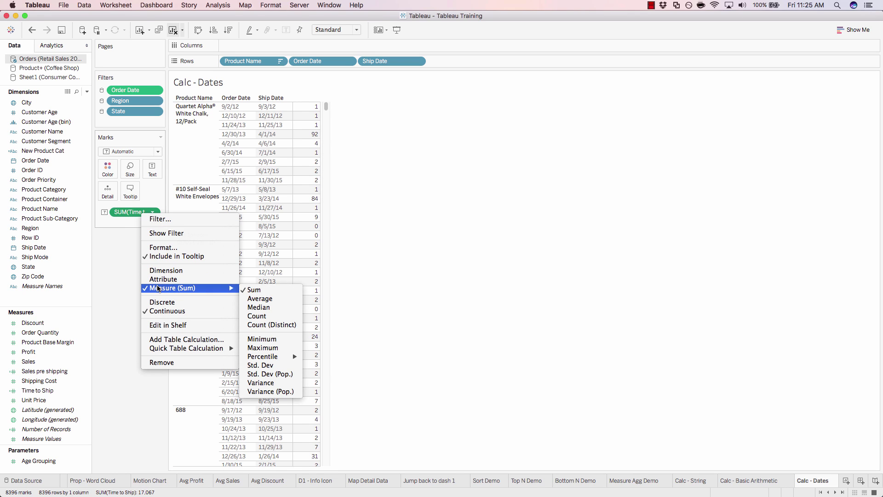
{"action": "left_click", "coordinate": [246, 295]}
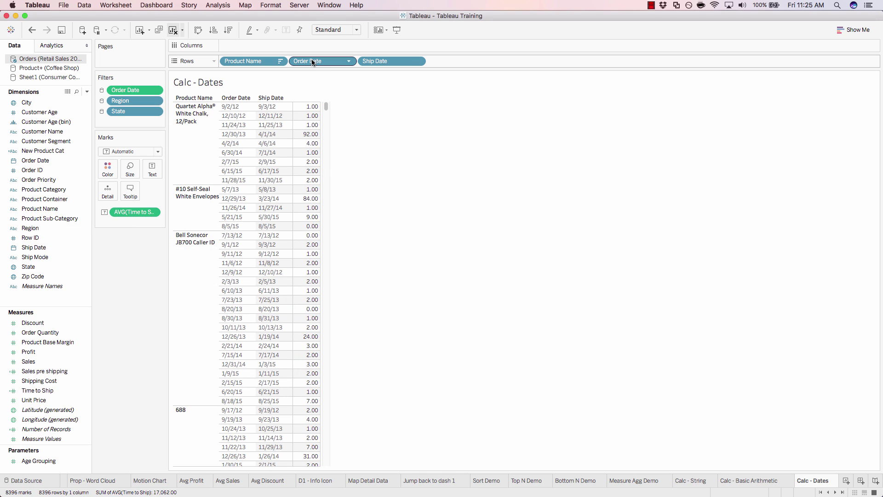
{"action": "left_click_drag", "start_coordinate": [314, 63], "coordinate": [139, 297]}
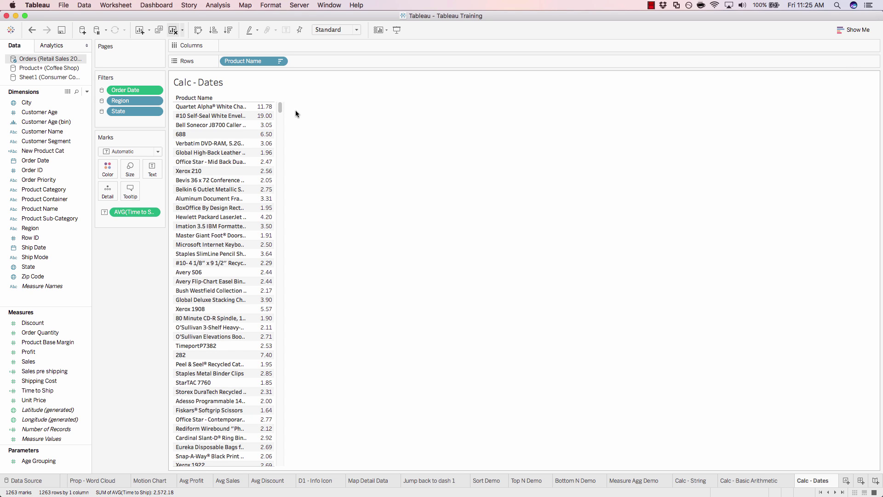
{"action": "left_click", "coordinate": [850, 30]}
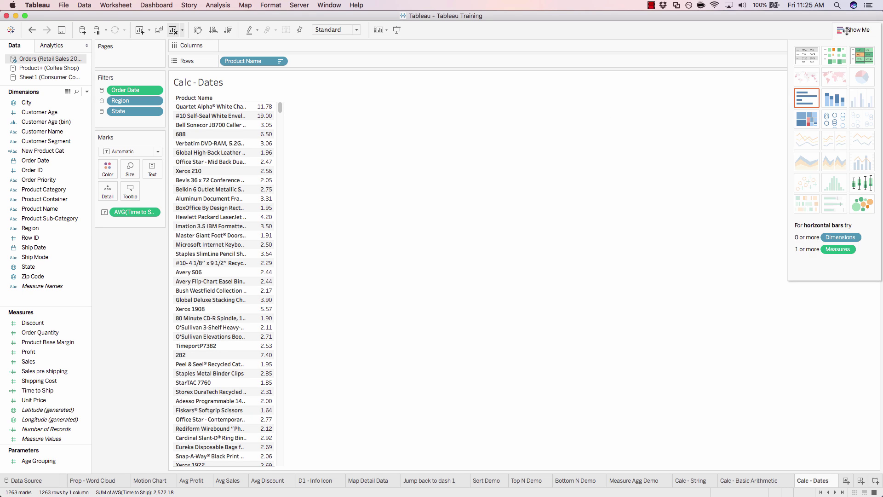
{"action": "left_click", "coordinate": [806, 100]}
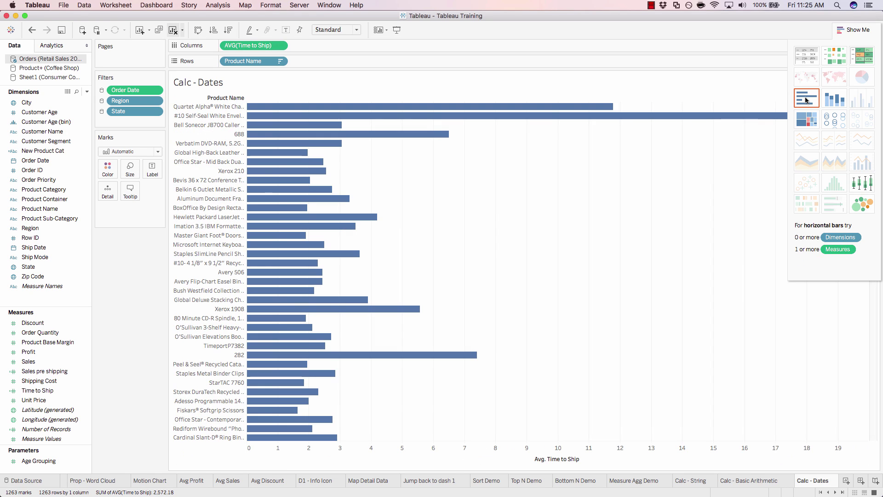
{"action": "left_click", "coordinate": [854, 31]}
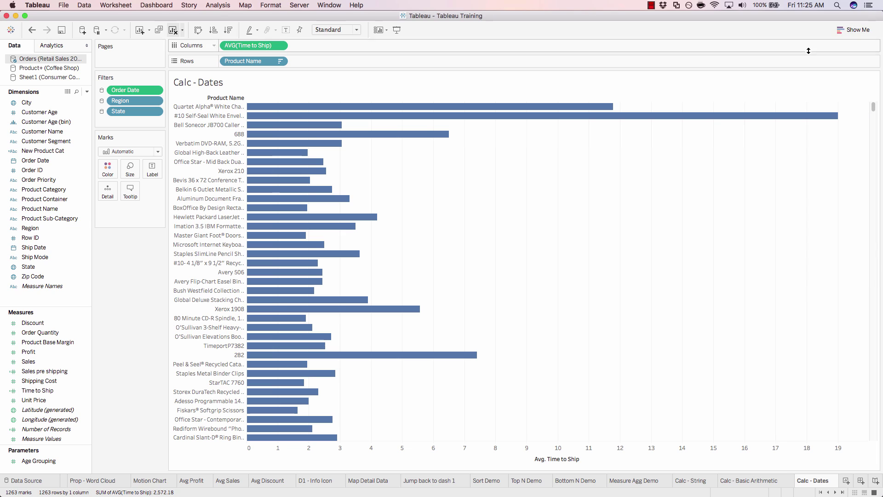
{"action": "left_click", "coordinate": [229, 30]}
{"action": "mouse_move", "coordinate": [379, 108]}
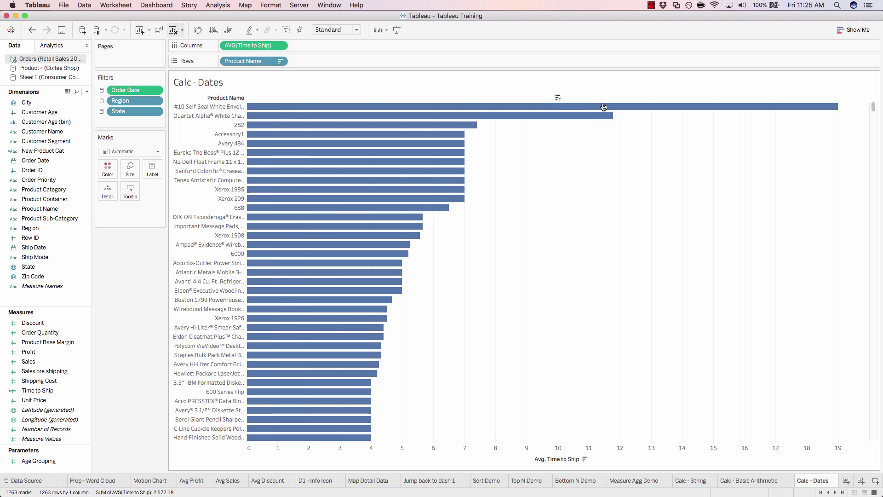
{"action": "mouse_move", "coordinate": [675, 114]}
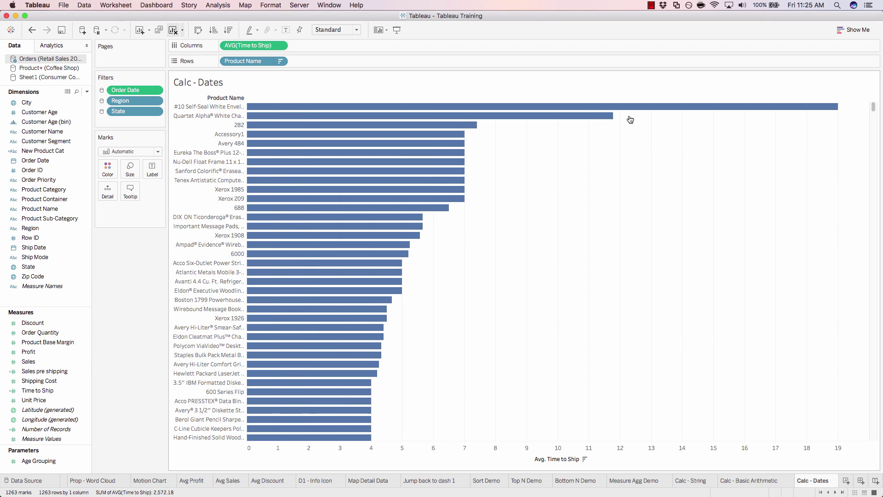
{"action": "mouse_move", "coordinate": [592, 119]}
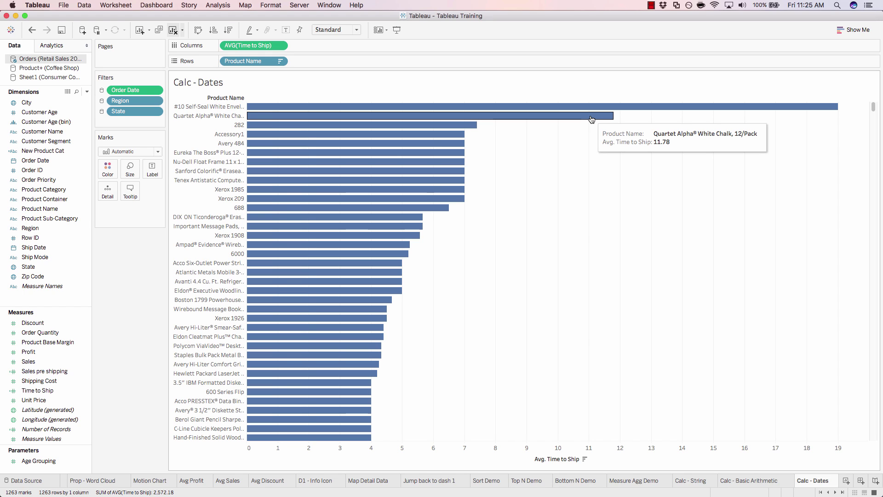
{"action": "scroll", "coordinate": [591, 119], "scroll_direction": "down", "scroll_amount": 1}
{"action": "scroll", "coordinate": [824, 174], "scroll_direction": "down", "scroll_amount": 10}
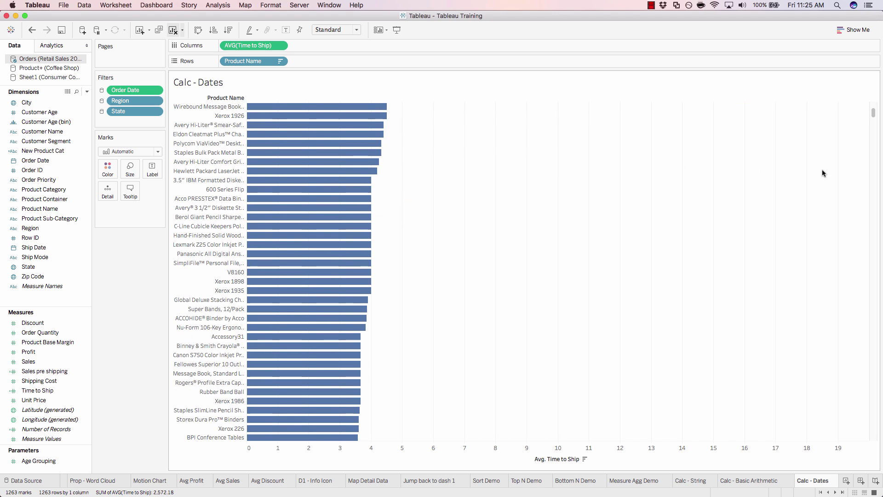
{"action": "scroll", "coordinate": [739, 222], "scroll_direction": "down", "scroll_amount": 10}
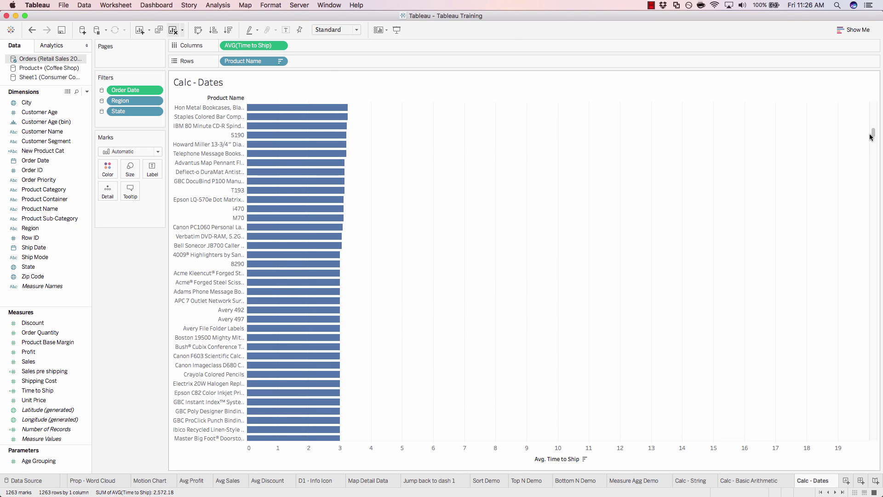
{"action": "left_click_drag", "start_coordinate": [873, 135], "coordinate": [878, 426]}
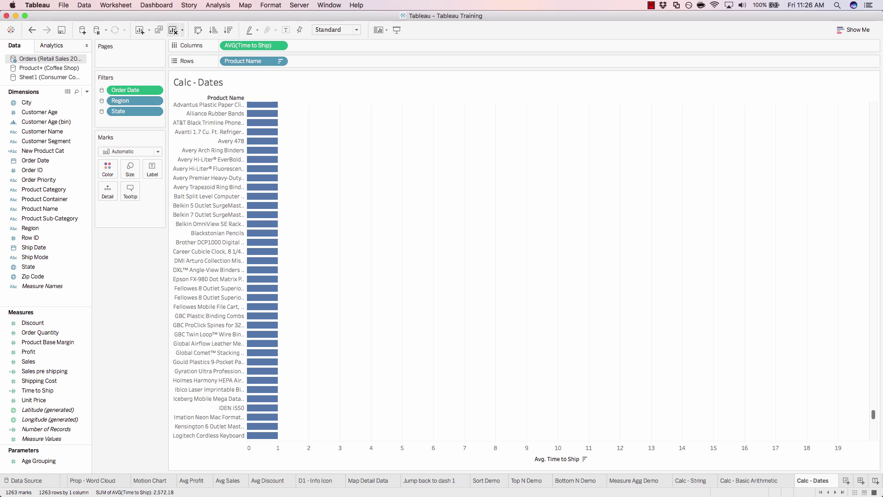
{"action": "scroll", "coordinate": [750, 349], "scroll_direction": "up", "scroll_amount": 1}
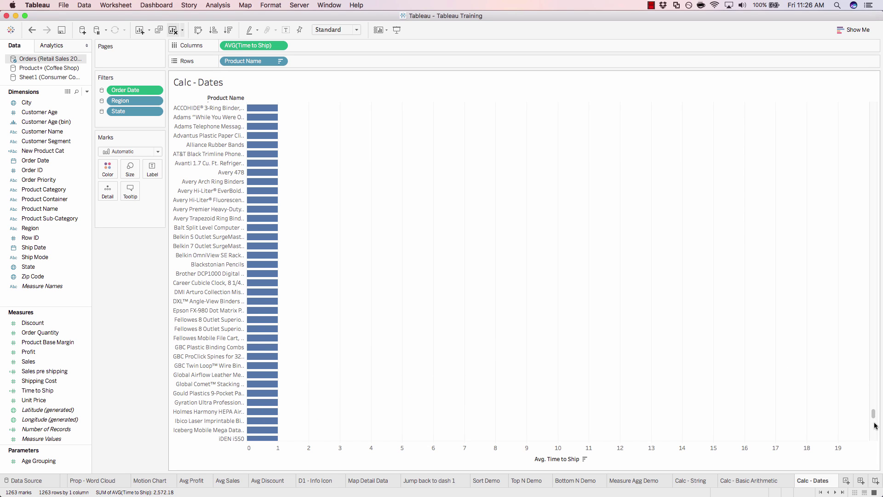
{"action": "left_click_drag", "start_coordinate": [873, 416], "coordinate": [873, 105]}
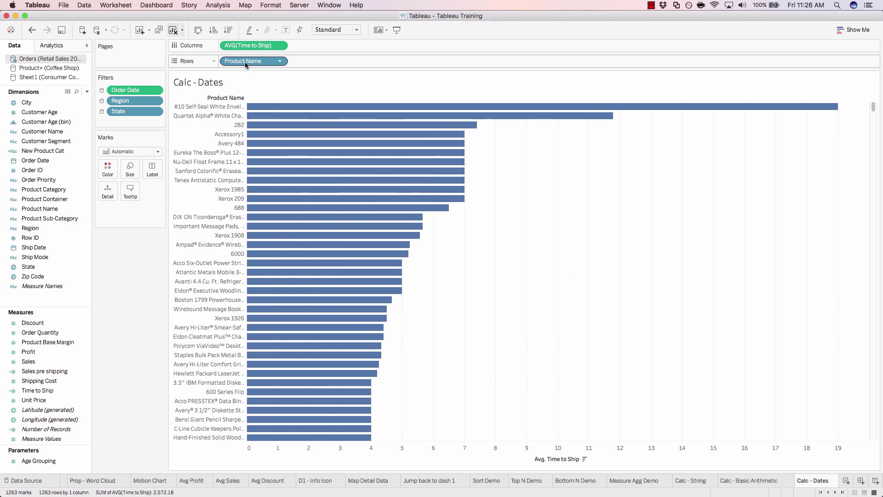
Remove Product Name from Rows so a single bar shows the 2.032 average time to ship
{"action": "left_click_drag", "start_coordinate": [249, 62], "coordinate": [147, 280]}
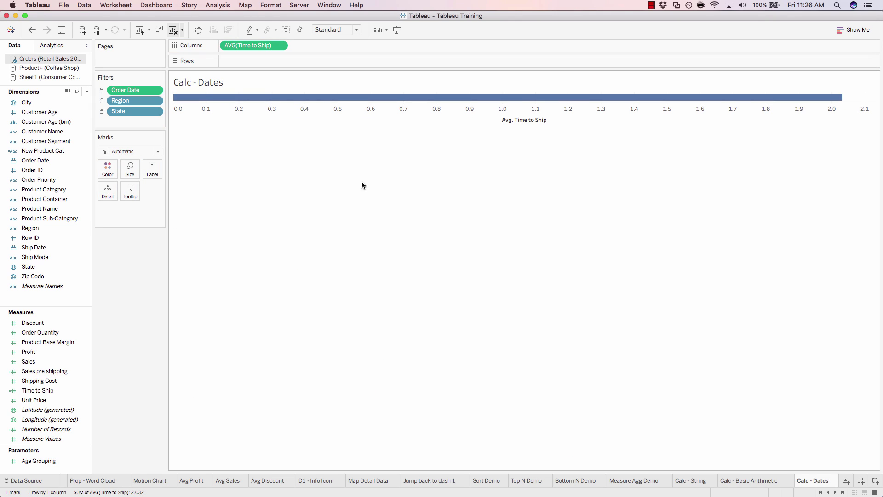
{"action": "mouse_move", "coordinate": [835, 102]}
Undo back to the text table with Product Name, Order Date and Ship Date rows
{"action": "key", "text": "super+z"}
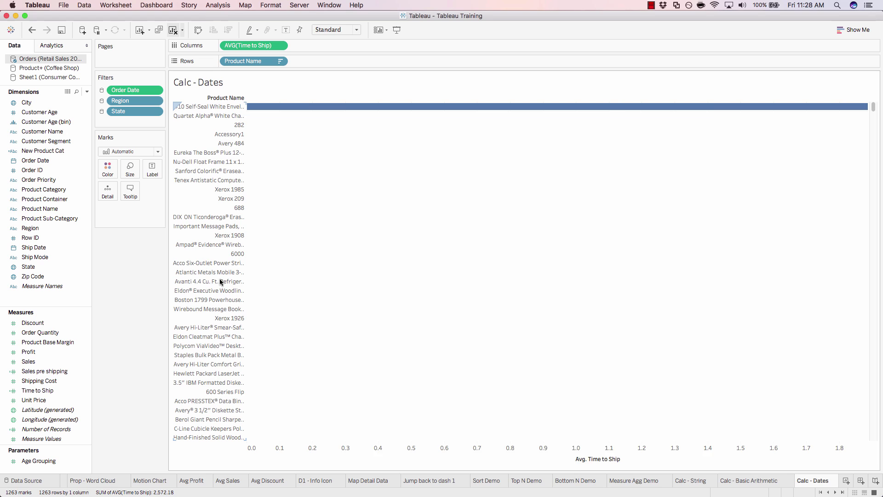
{"action": "key", "text": "super+z"}
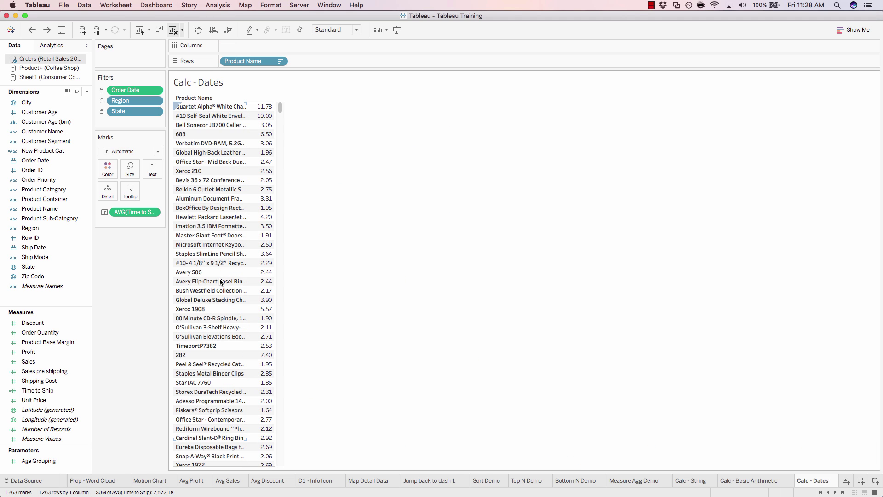
{"action": "key", "text": "super+z"}
{"action": "key", "text": "super+z"}
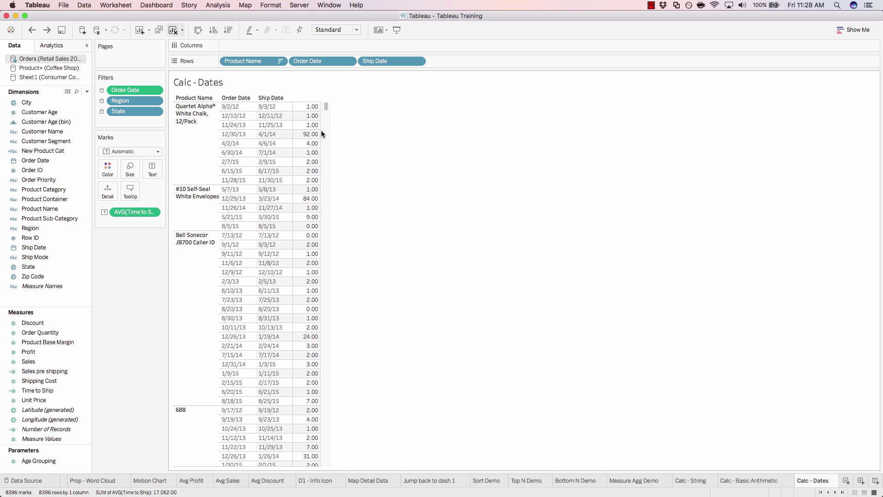
Create calculated field 'time to ship 2' as [Ship Date]-[Order Date] and apply it
{"action": "left_click", "coordinate": [209, 5]}
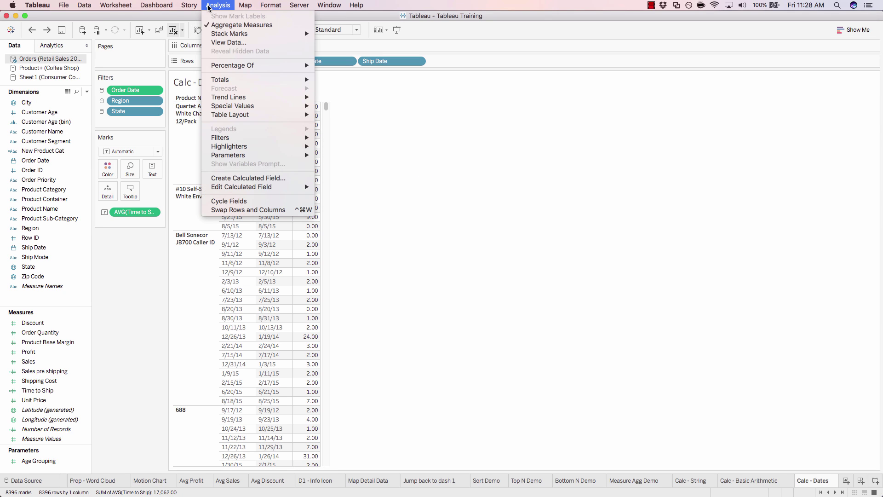
{"action": "left_click", "coordinate": [219, 178]}
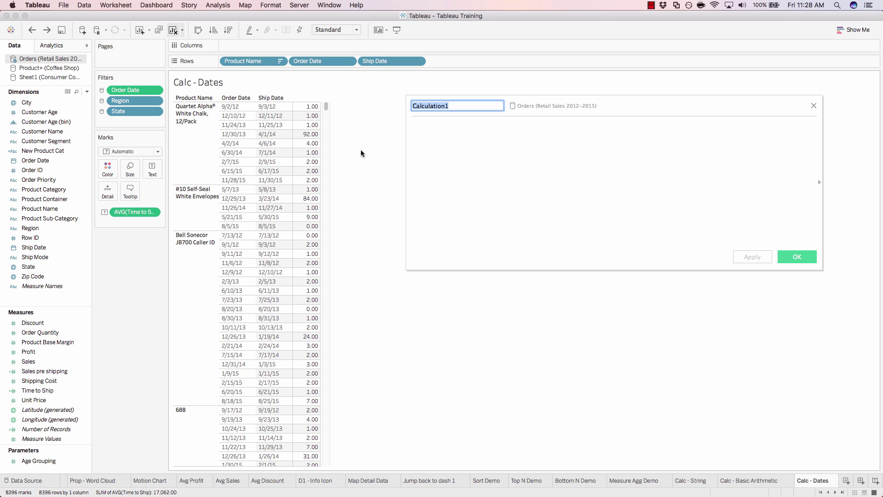
{"action": "type", "text": "ti"}
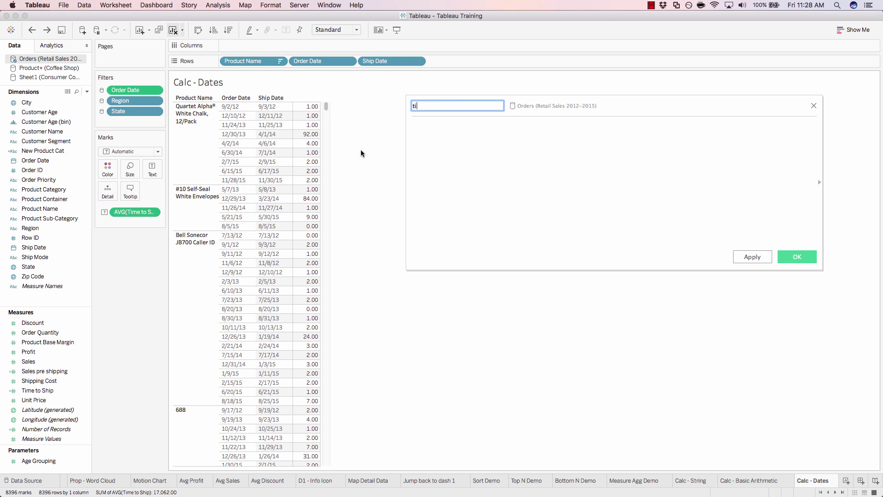
{"action": "type", "text": "me to ship 2"}
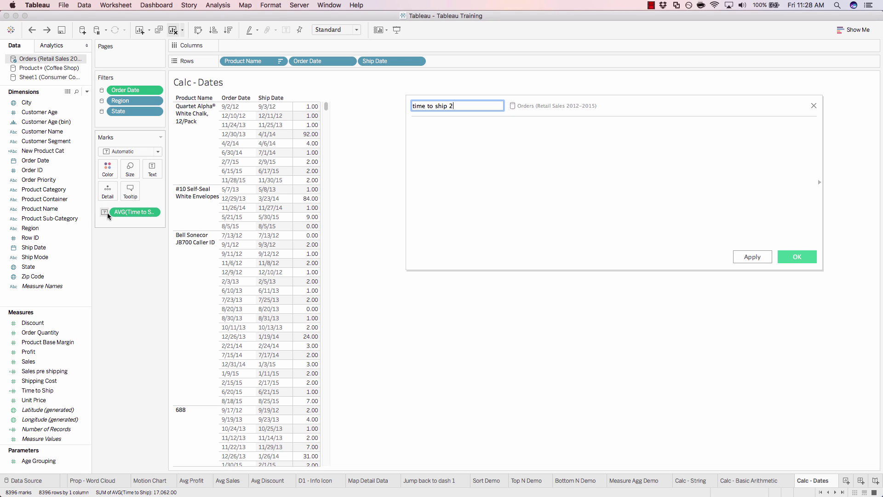
{"action": "left_click_drag", "start_coordinate": [20, 249], "coordinate": [476, 165]}
{"action": "type", "text": "-"}
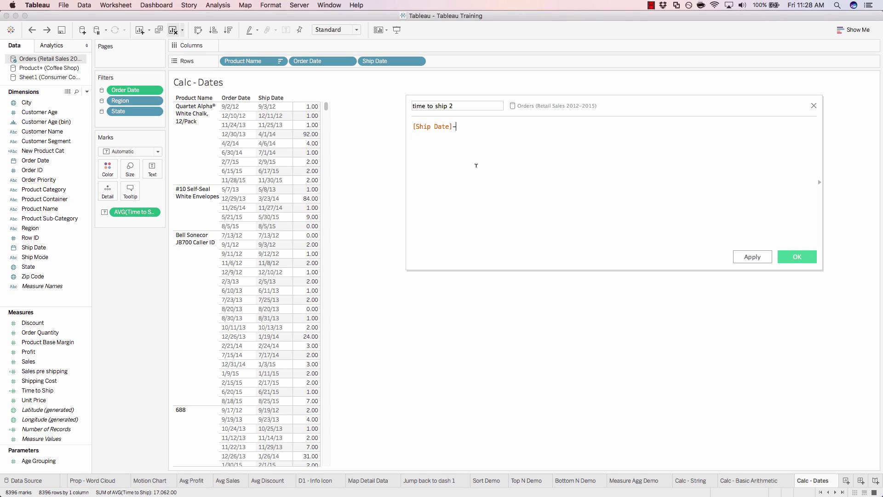
{"action": "left_click_drag", "start_coordinate": [32, 162], "coordinate": [505, 135]}
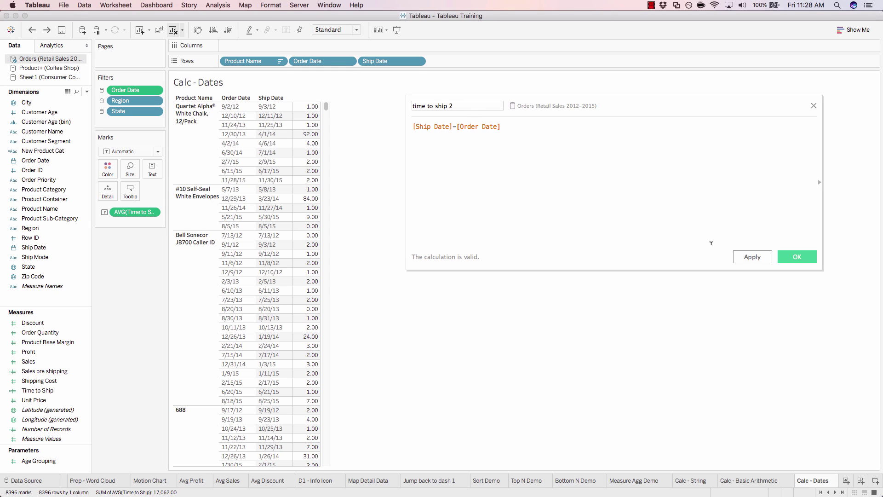
{"action": "left_click", "coordinate": [747, 256]}
{"action": "left_click", "coordinate": [807, 257]}
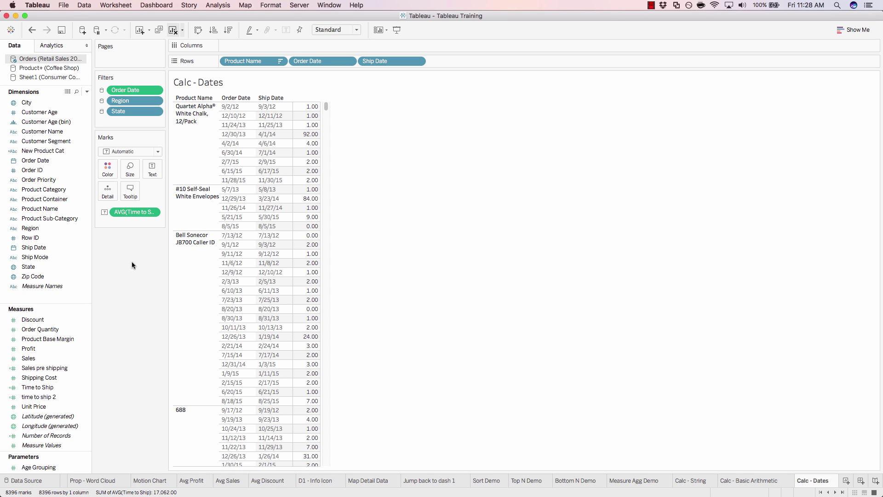
Add the time to ship 2 measure beside AVG(Time to Ship) in the table
{"action": "left_click", "coordinate": [77, 190]}
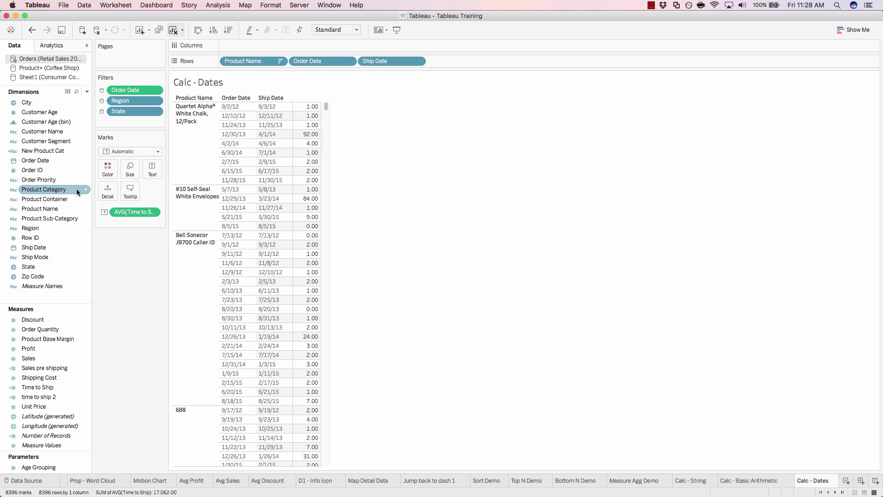
{"action": "left_click", "coordinate": [46, 399]}
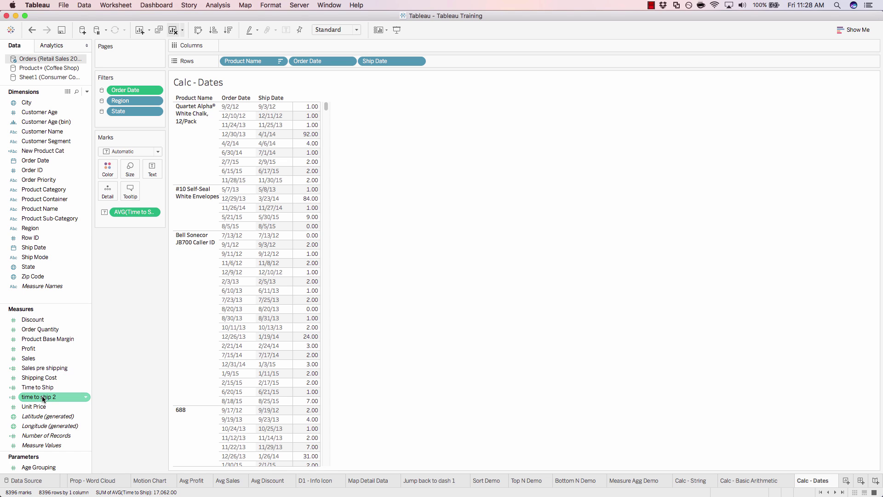
{"action": "double_click", "coordinate": [41, 398]}
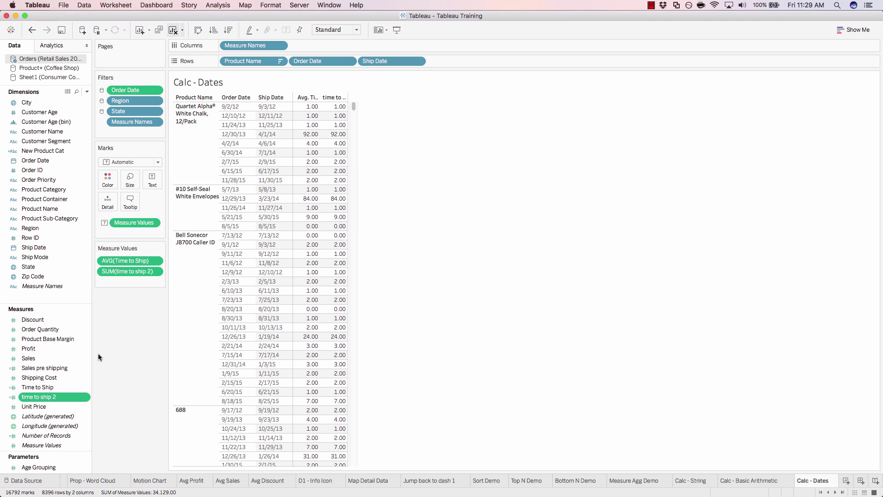
Replace the time to ship 2 formula, starting it as DATEDIFF('hour', ...)
{"action": "right_click", "coordinate": [59, 397]}
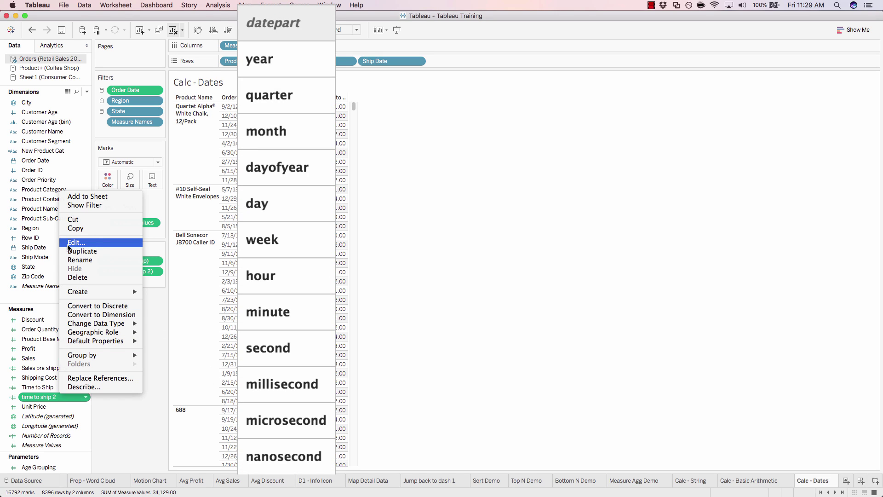
{"action": "left_click", "coordinate": [70, 242]}
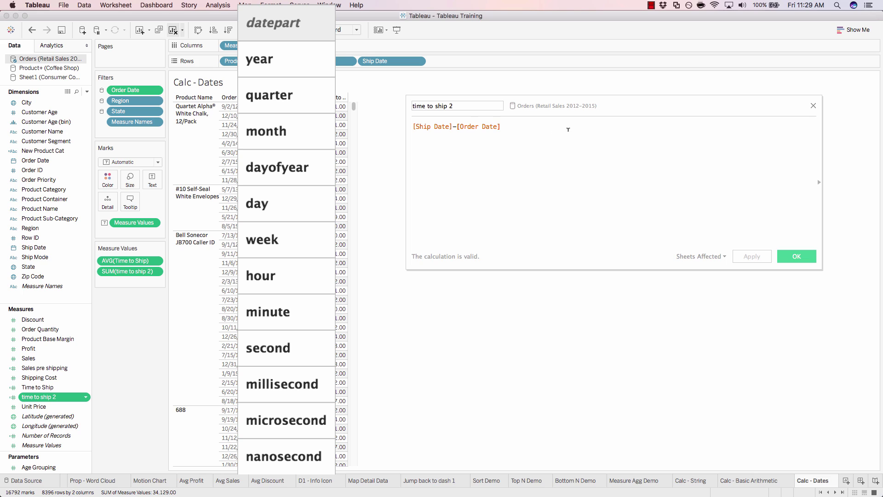
{"action": "key", "text": "super+a"}
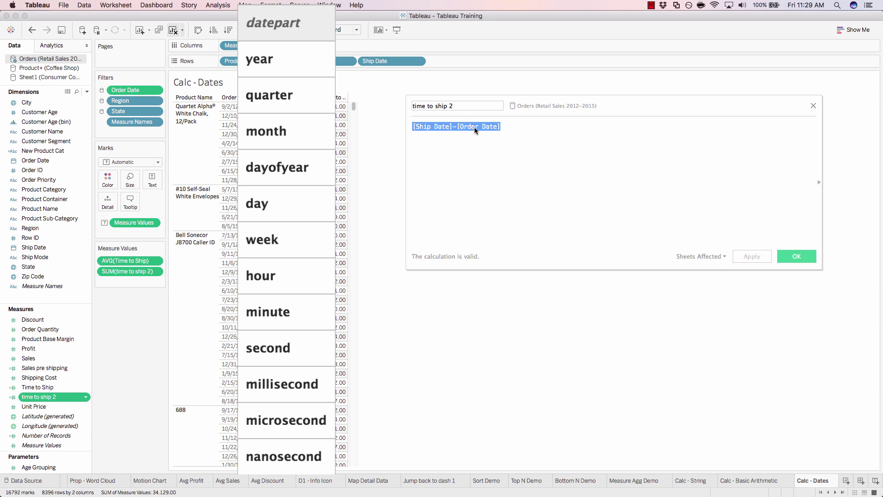
{"action": "type", "text": "date"}
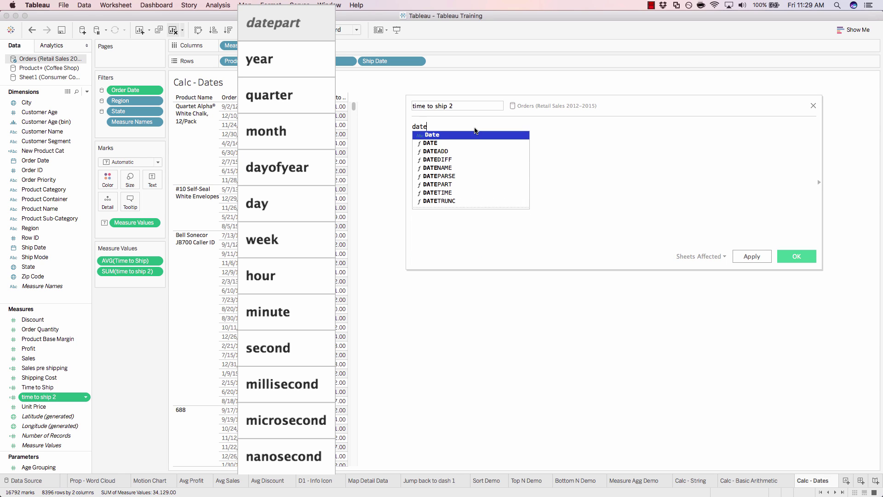
{"action": "double_click", "coordinate": [463, 159]}
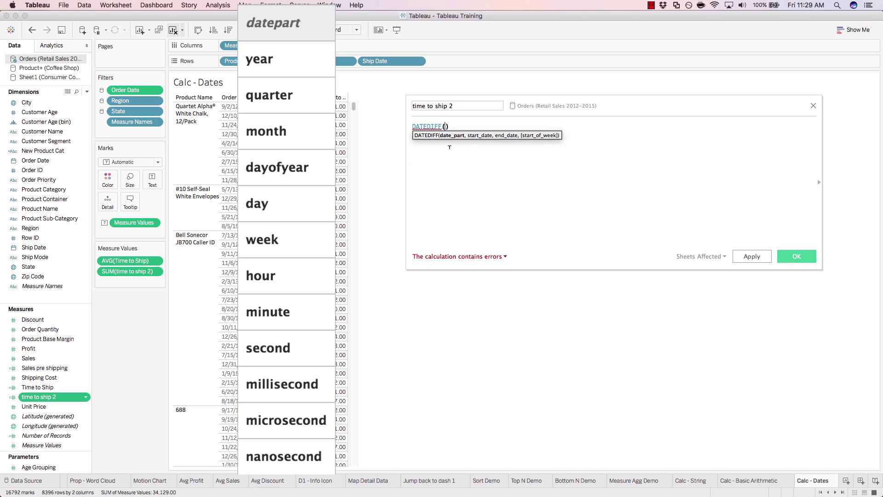
{"action": "type", "text": "'"}
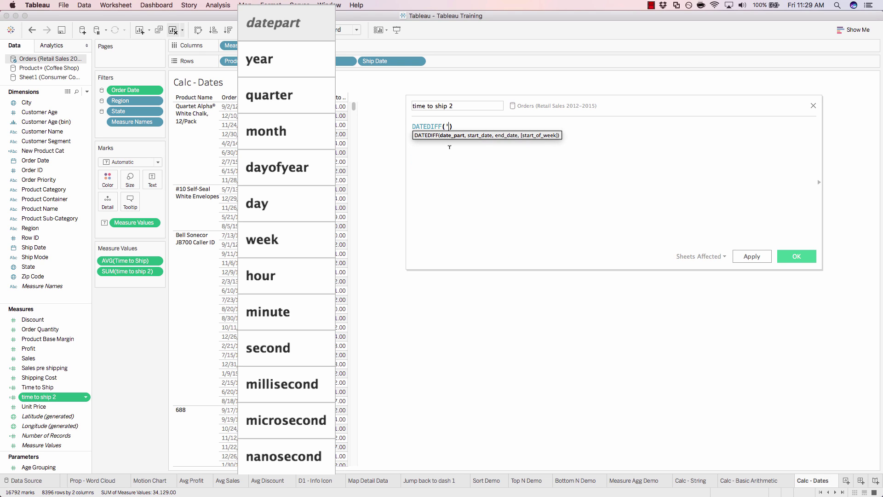
{"action": "type", "text": "hour',"}
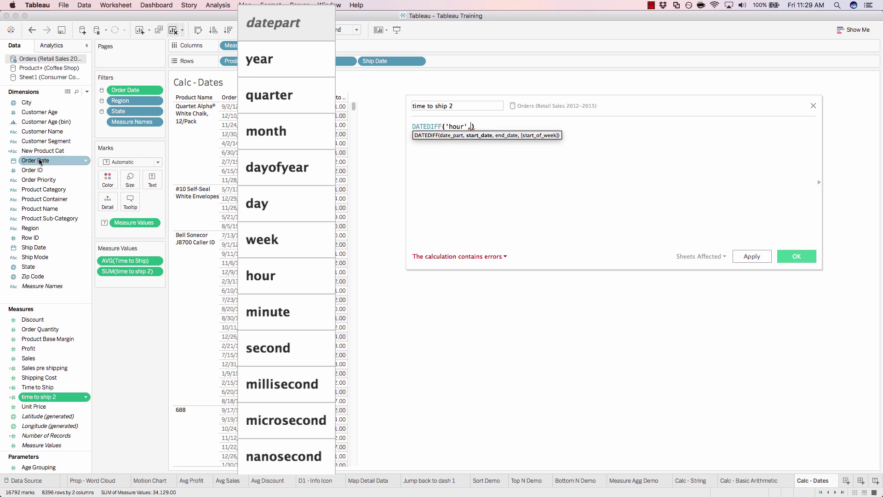
Complete DATEDIFF('hour',[Order Date],[Ship Date]) and apply it so the column shows hours
{"action": "left_click_drag", "start_coordinate": [39, 160], "coordinate": [472, 130]}
{"action": "type", "text": ","}
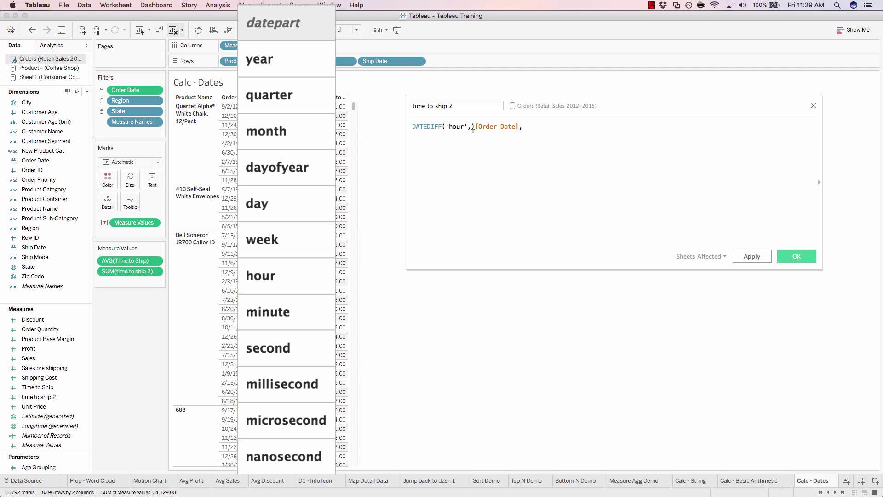
{"action": "left_click", "coordinate": [473, 130]}
{"action": "key", "text": "BackSpace"}
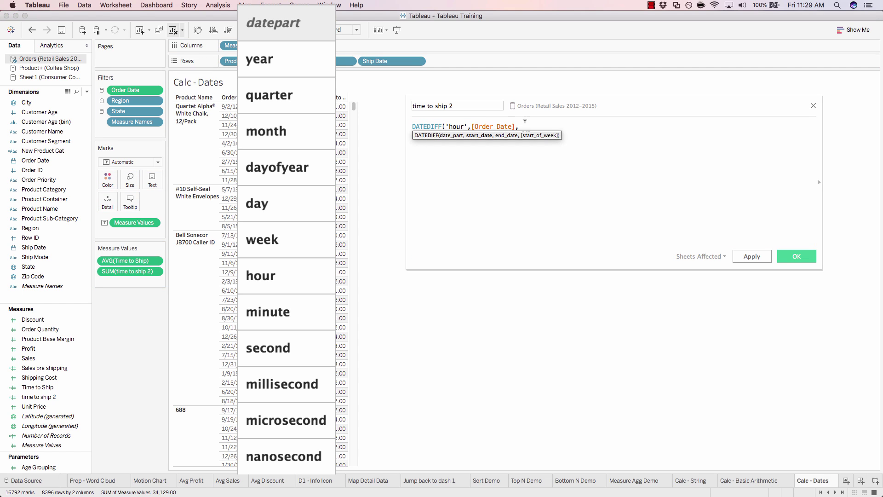
{"action": "left_click", "coordinate": [541, 123]}
{"action": "type", "text": "0"}
{"action": "key", "text": "BackSpace"}
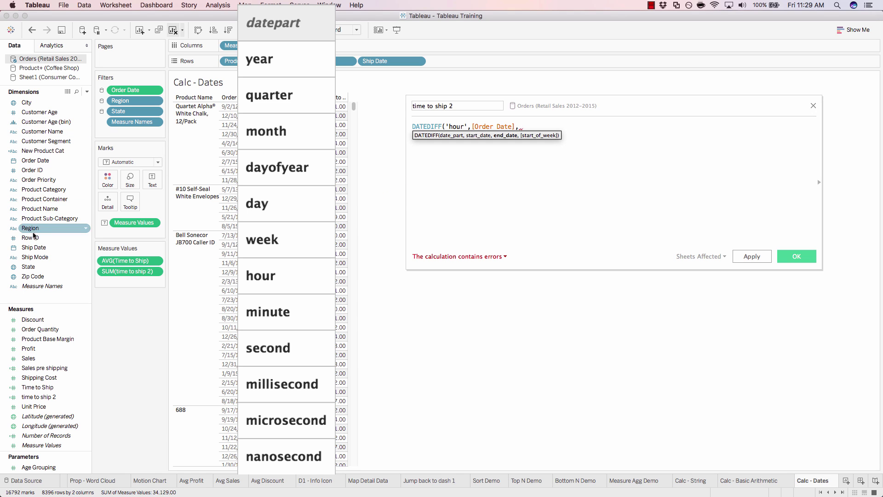
{"action": "left_click_drag", "start_coordinate": [32, 248], "coordinate": [483, 166]}
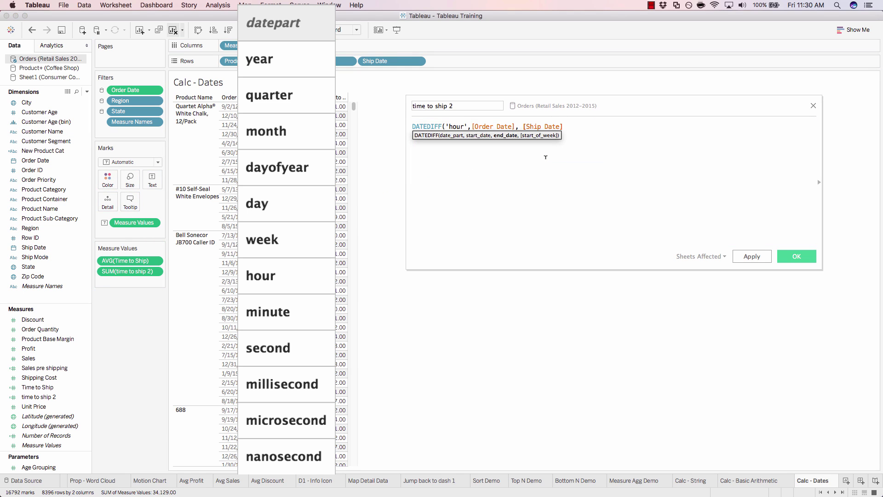
{"action": "type", "text": ")"}
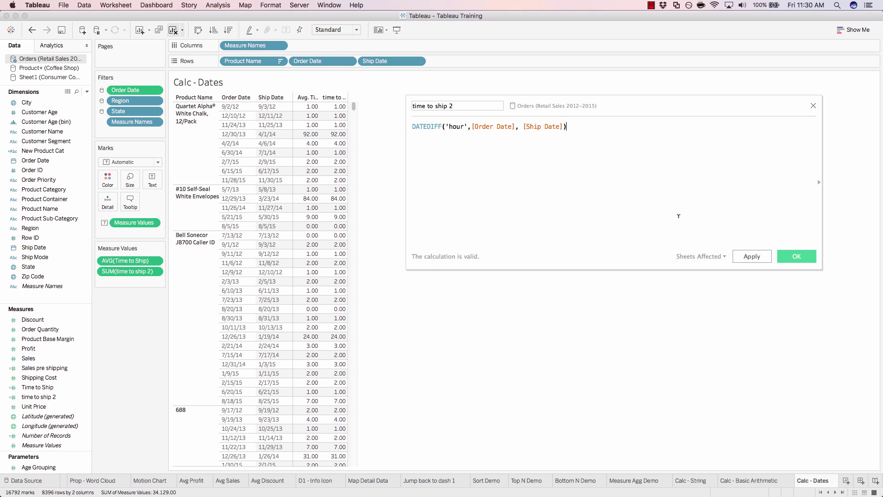
{"action": "left_click", "coordinate": [750, 256]}
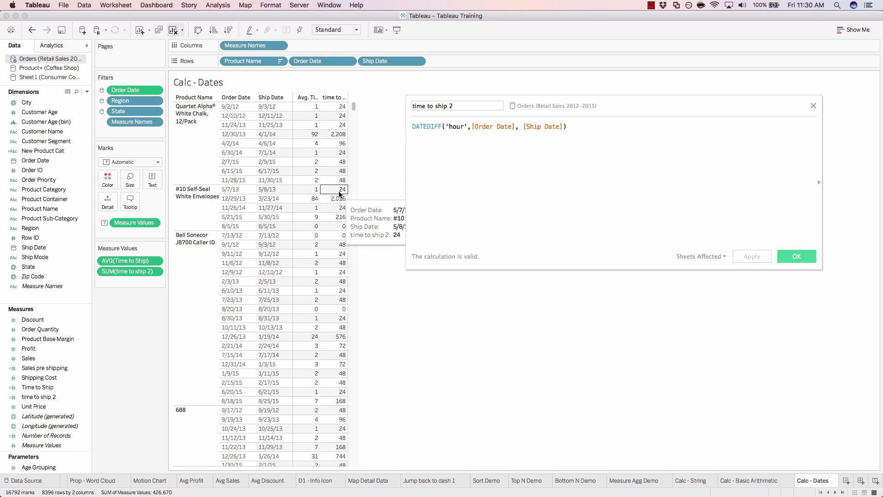